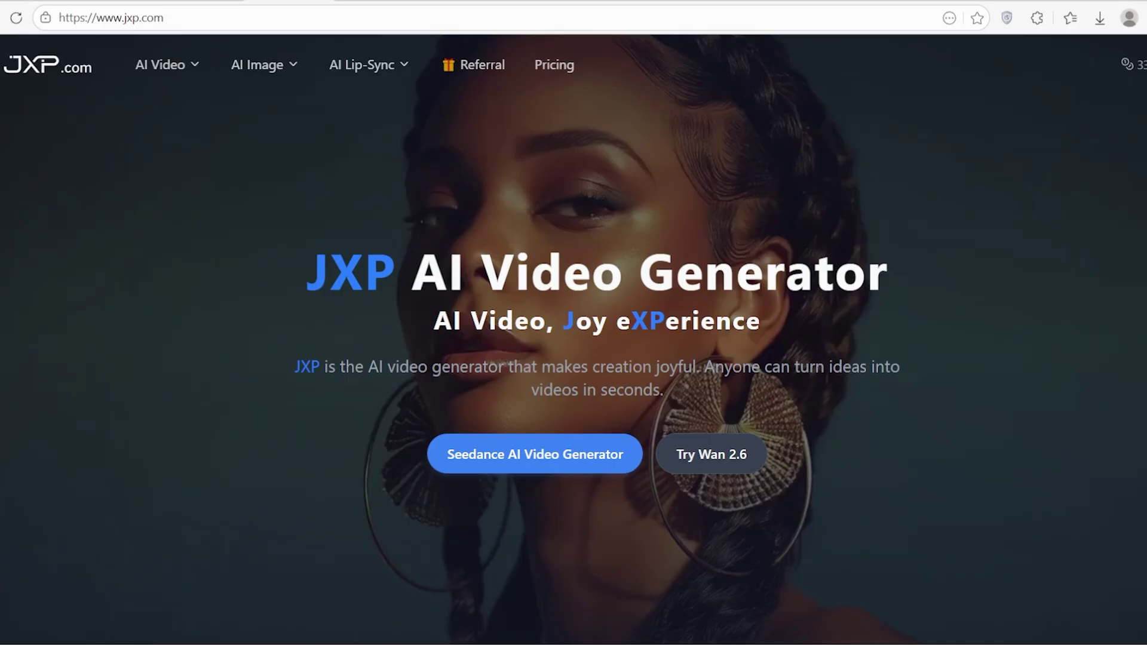
# Skim the JXP home page and open the Wan 2.6 AI Video Generator page.
pyautogui.scroll(-8, 574, 339)
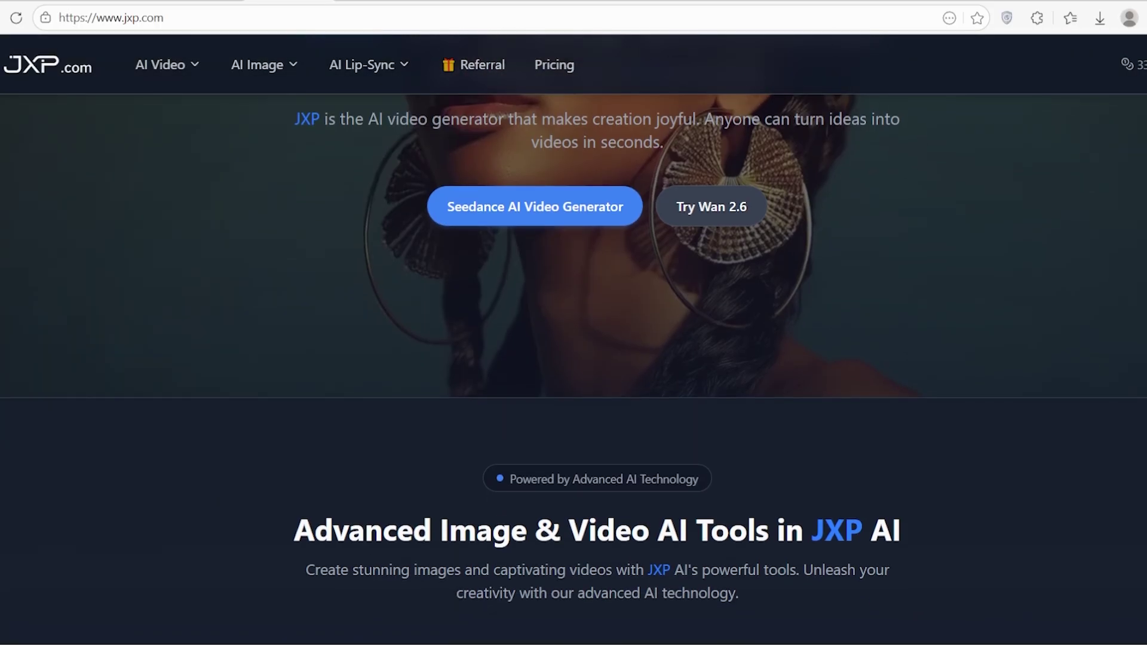
pyautogui.scroll(-3, 574, 371)
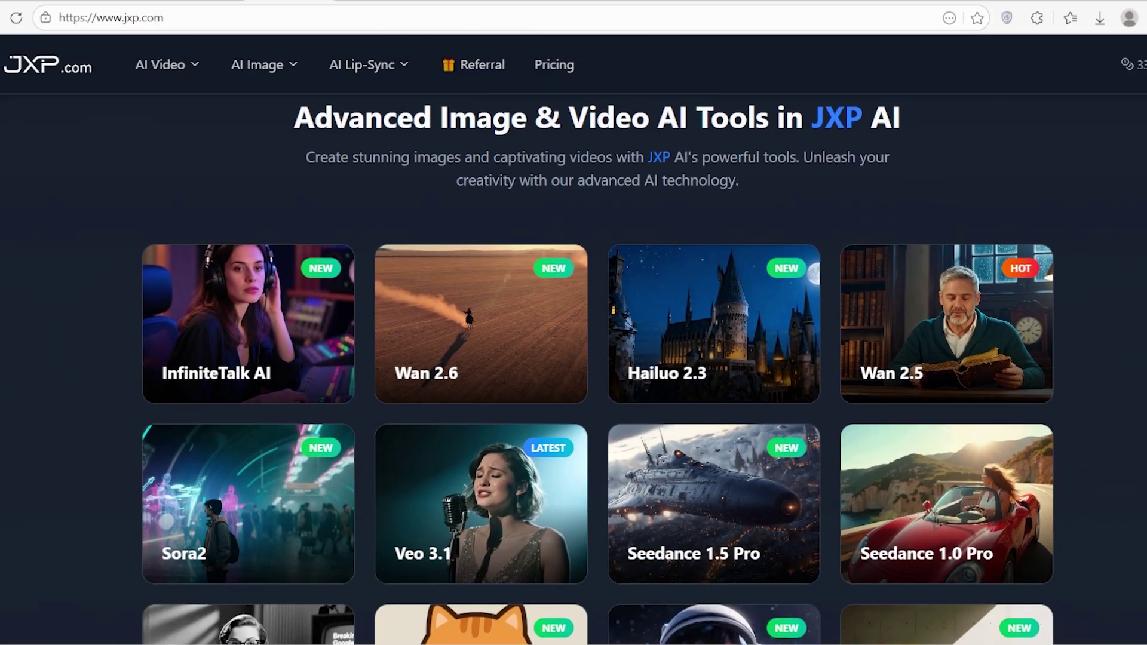
pyautogui.scroll(-1, 574, 371)
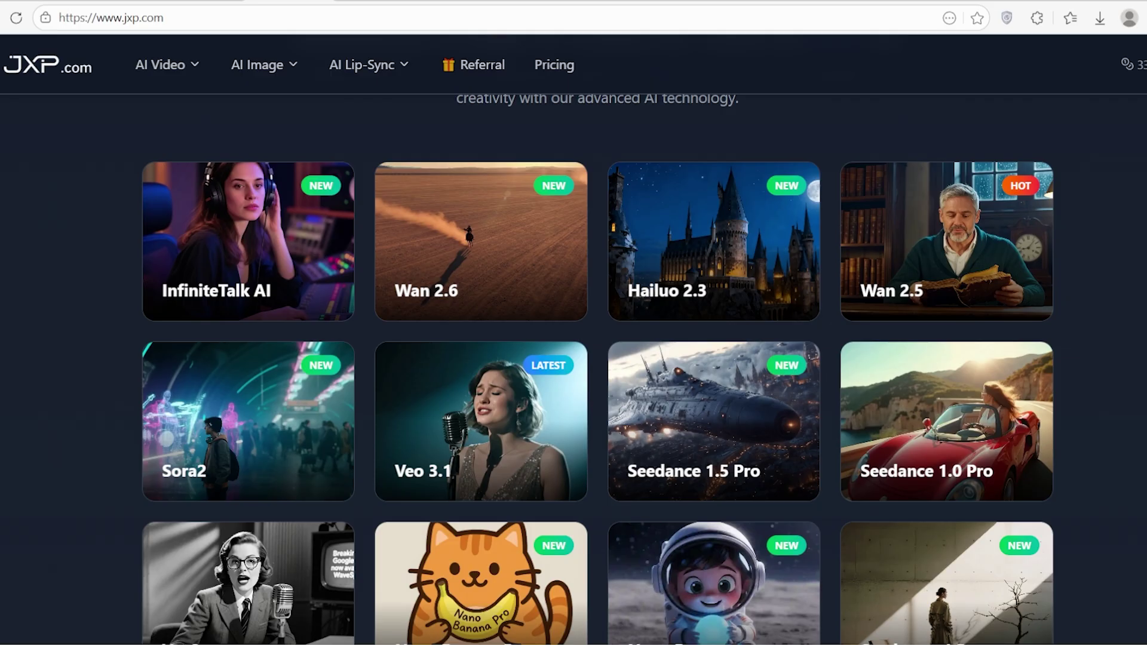
pyautogui.scroll(12, 574, 358)
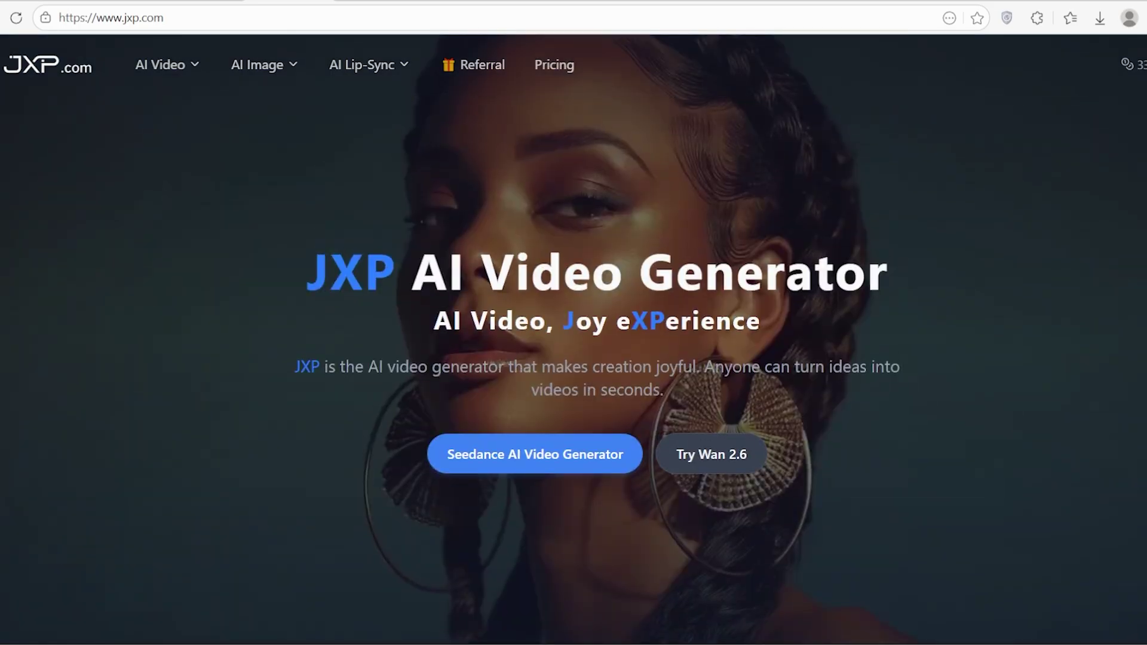
pyautogui.click(709, 461)
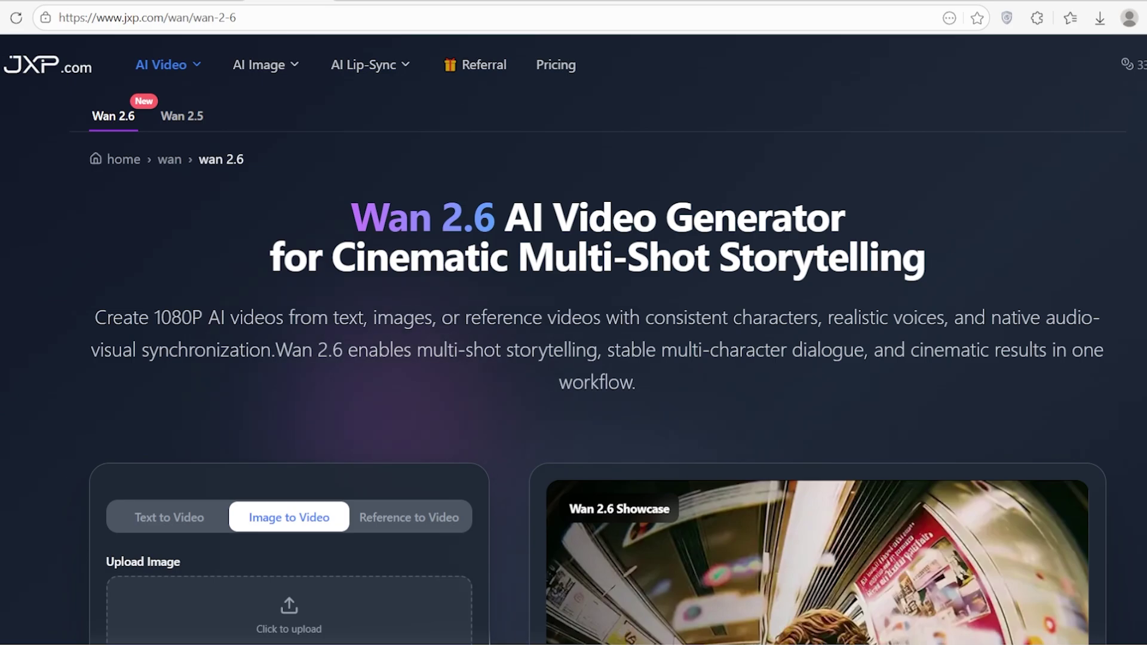
# Read through the Explore, comparison and Key Features sections down to Breakthrough Wan 2.6 Video Technology.
pyautogui.scroll(-20, 574, 359)
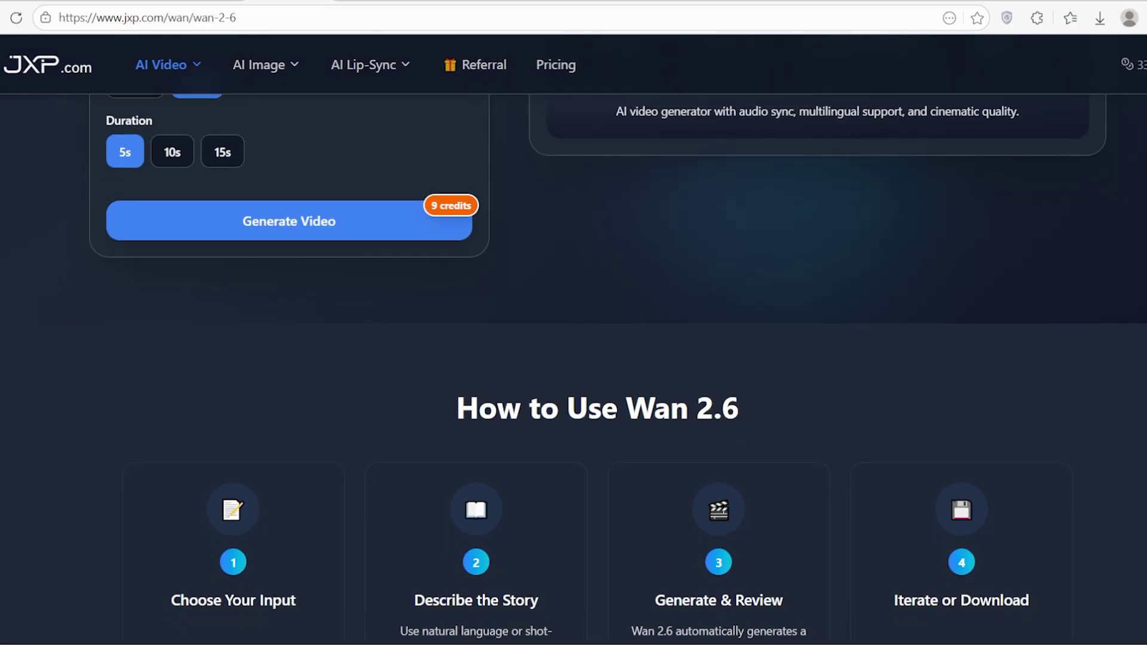
pyautogui.scroll(-7, 573, 359)
pyautogui.scroll(1, 574, 359)
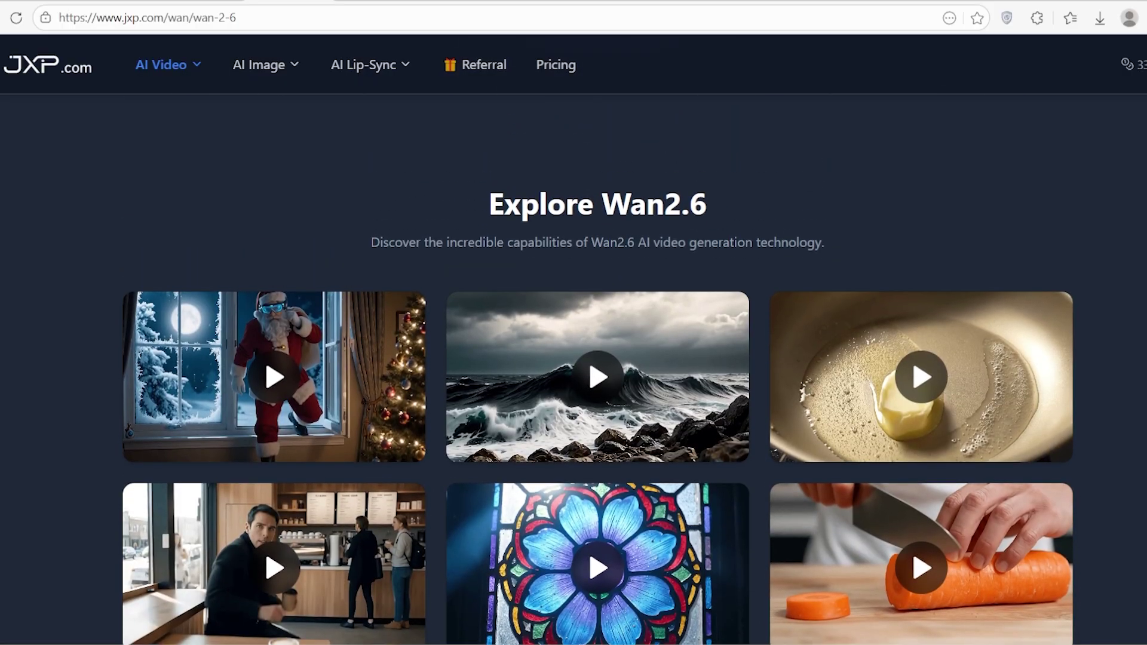
pyautogui.scroll(-8, 573, 358)
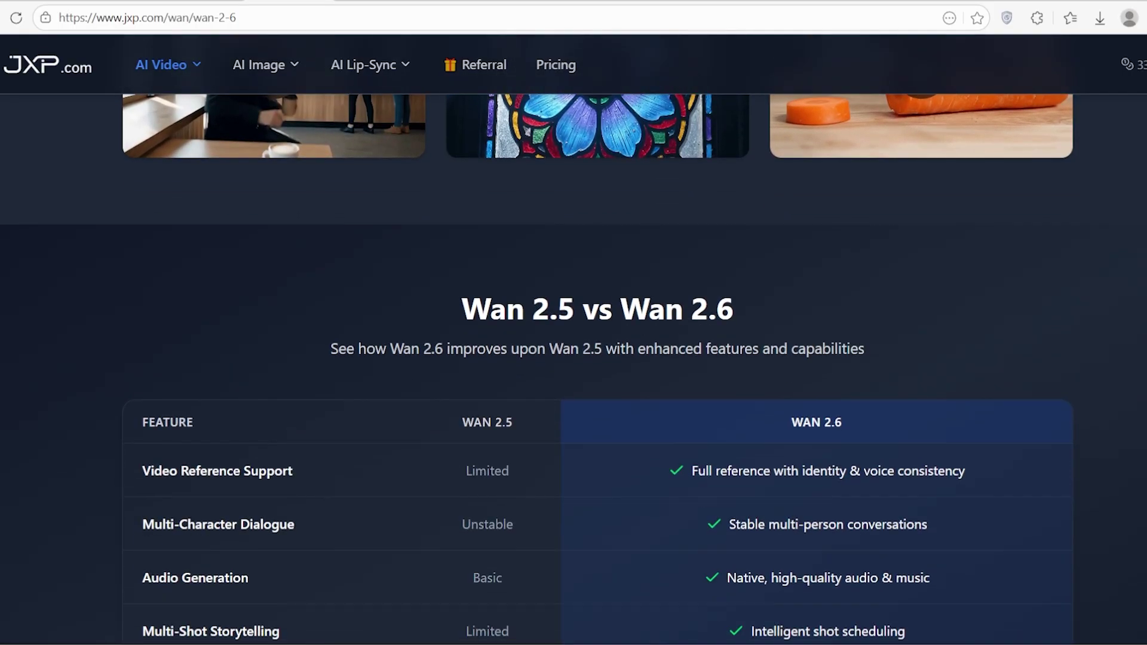
pyautogui.scroll(-13, 573, 359)
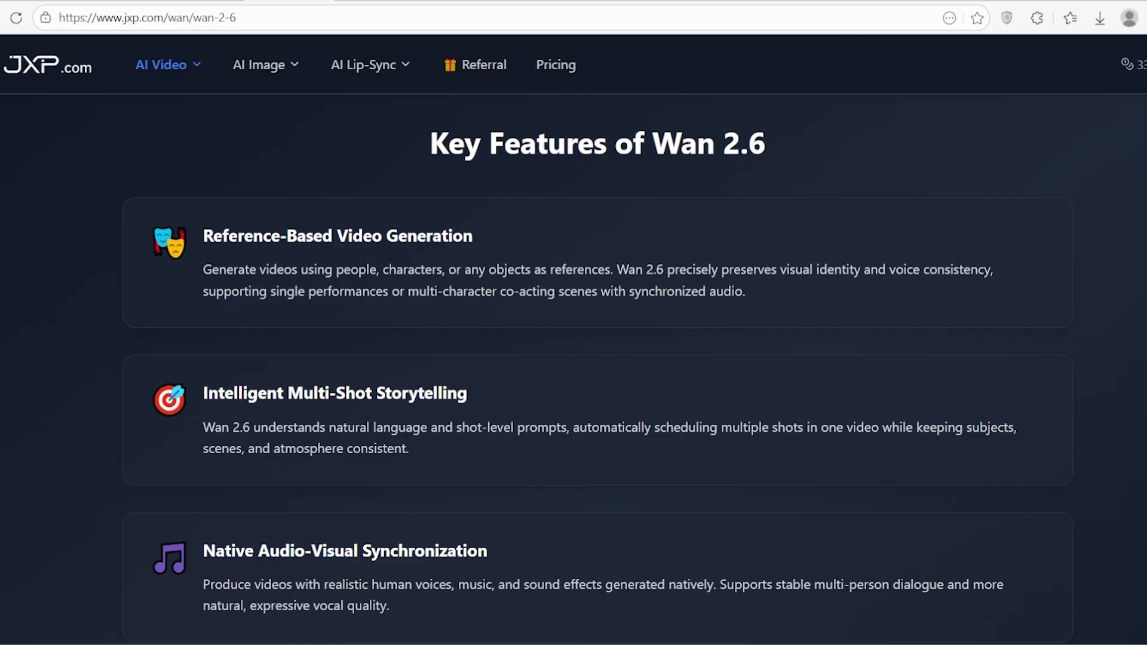
pyautogui.scroll(-1, 573, 358)
pyautogui.scroll(1, 573, 358)
pyautogui.scroll(-4, 598, 370)
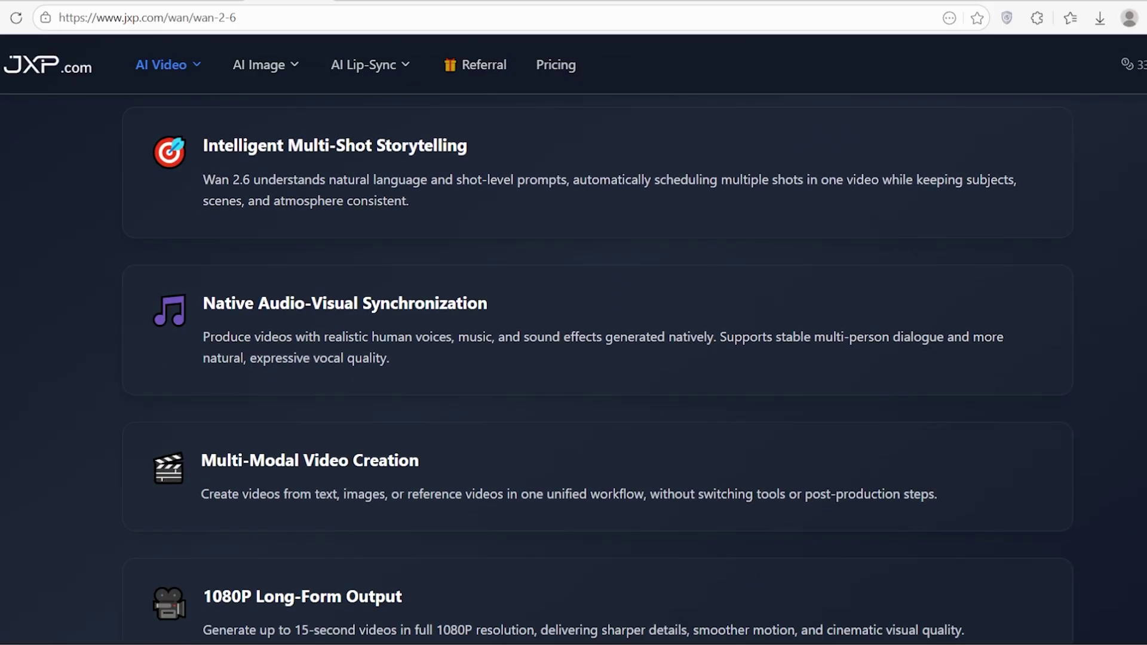
pyautogui.scroll(-3, 597, 370)
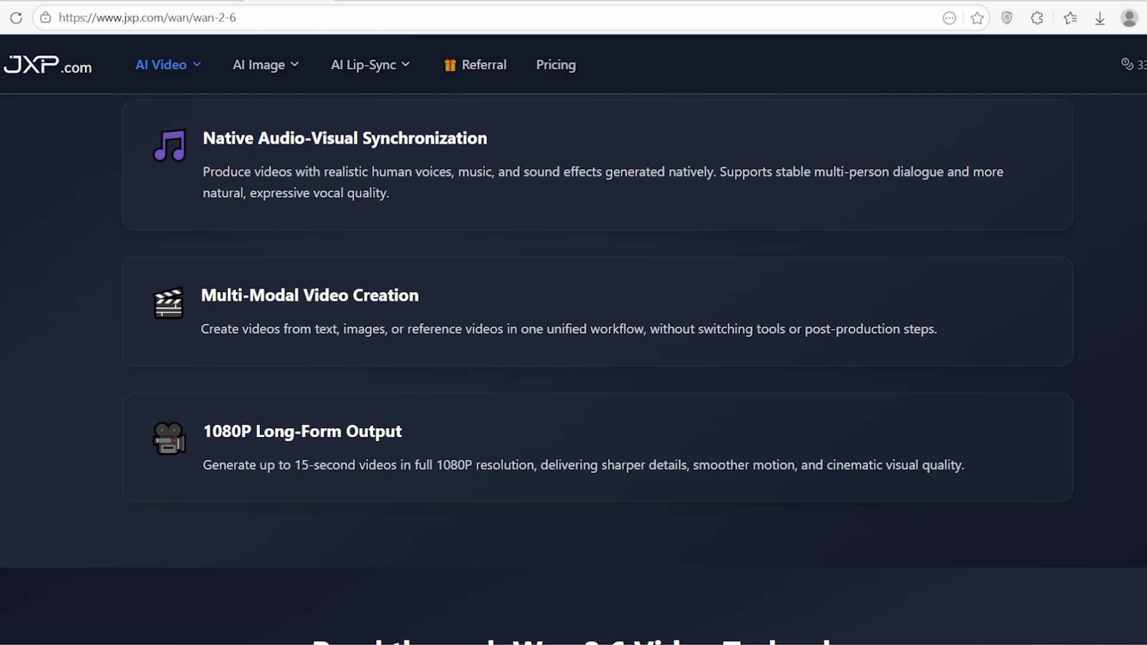
pyautogui.scroll(-3, 574, 370)
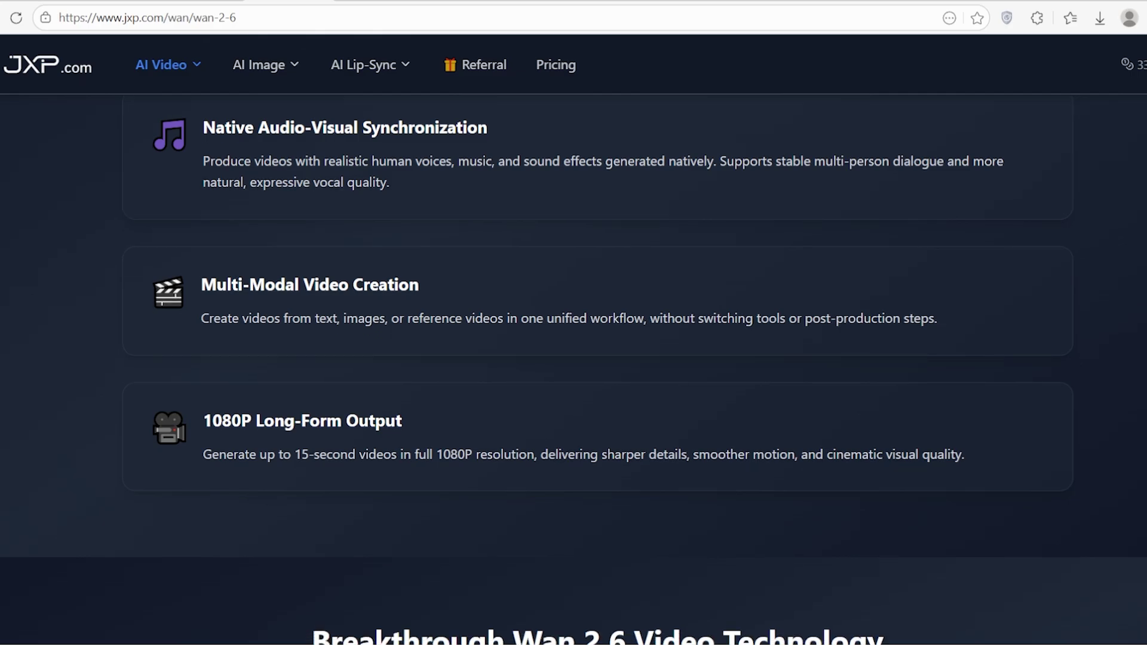
pyautogui.scroll(3, 574, 371)
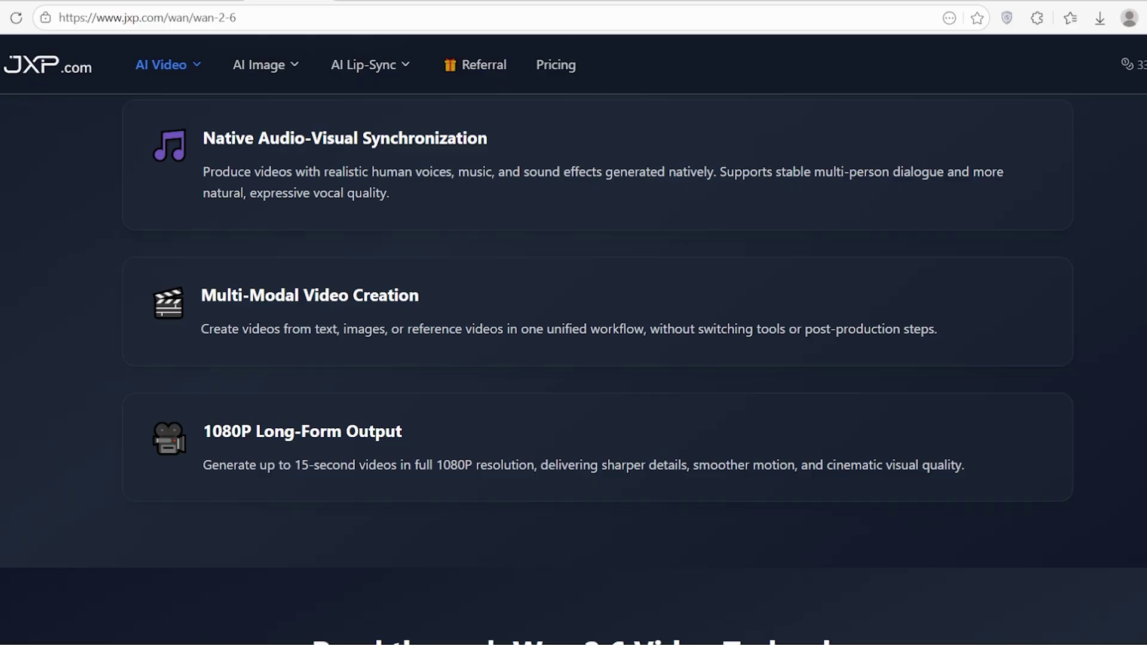
pyautogui.scroll(-6, 573, 371)
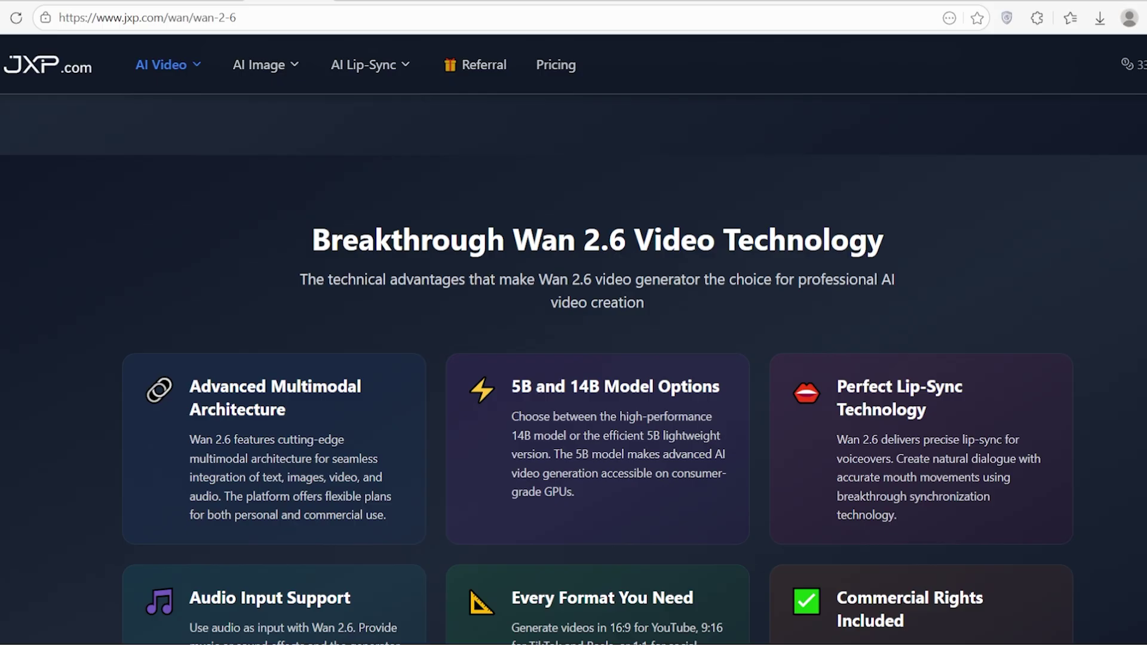
# Browse the Breakthrough and Use Cases sections, then return to the 1080P, 15s, 16:9 cathedral prompt form.
pyautogui.scroll(-1, 574, 370)
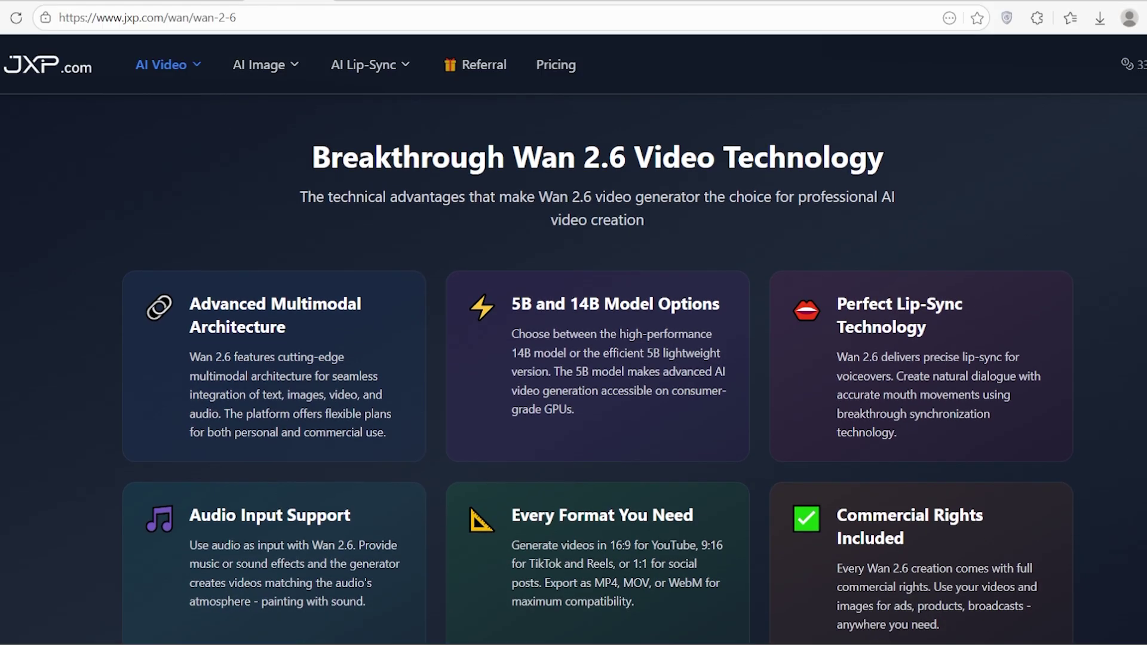
pyautogui.scroll(-1, 574, 370)
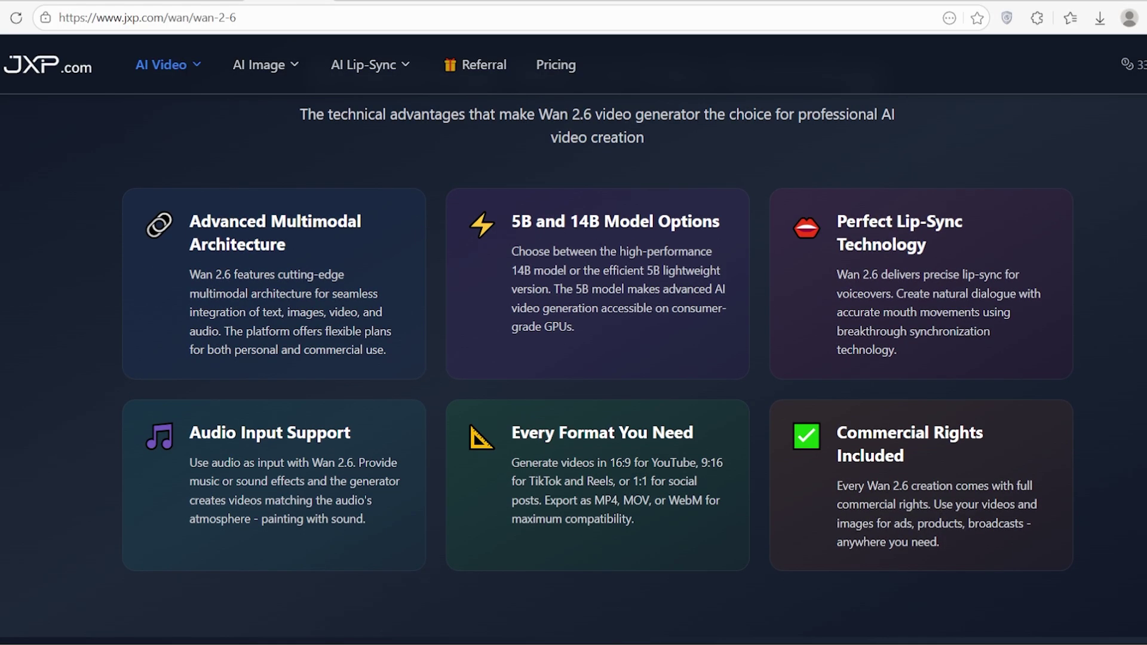
pyautogui.scroll(-2, 574, 371)
pyautogui.scroll(-4, 573, 370)
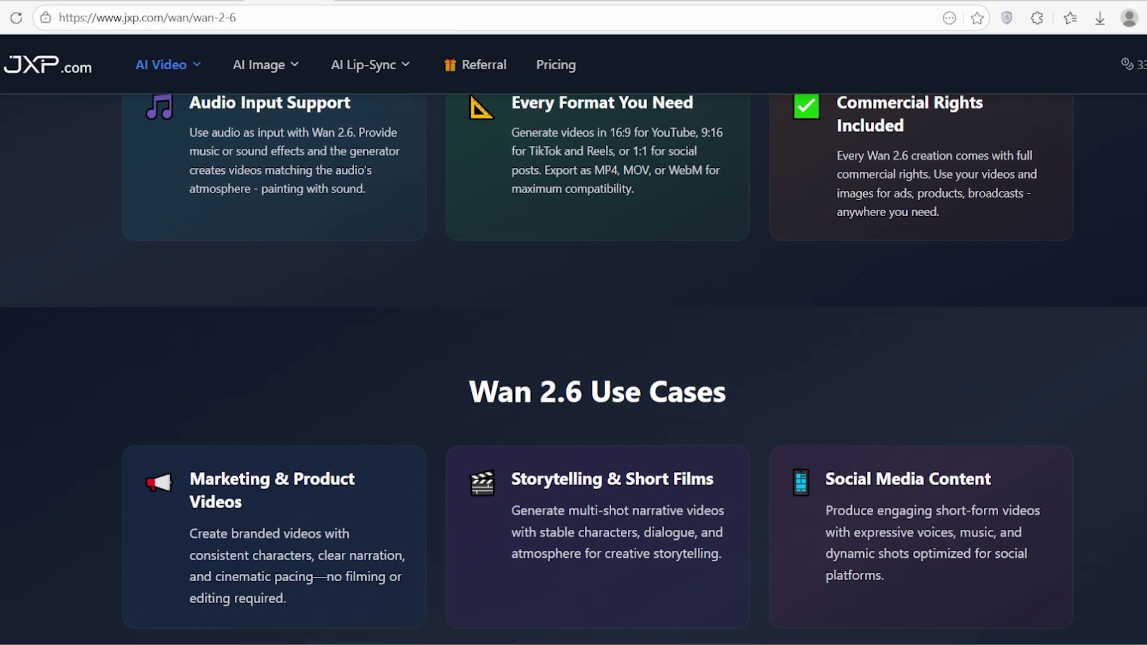
pyautogui.scroll(-1, 574, 370)
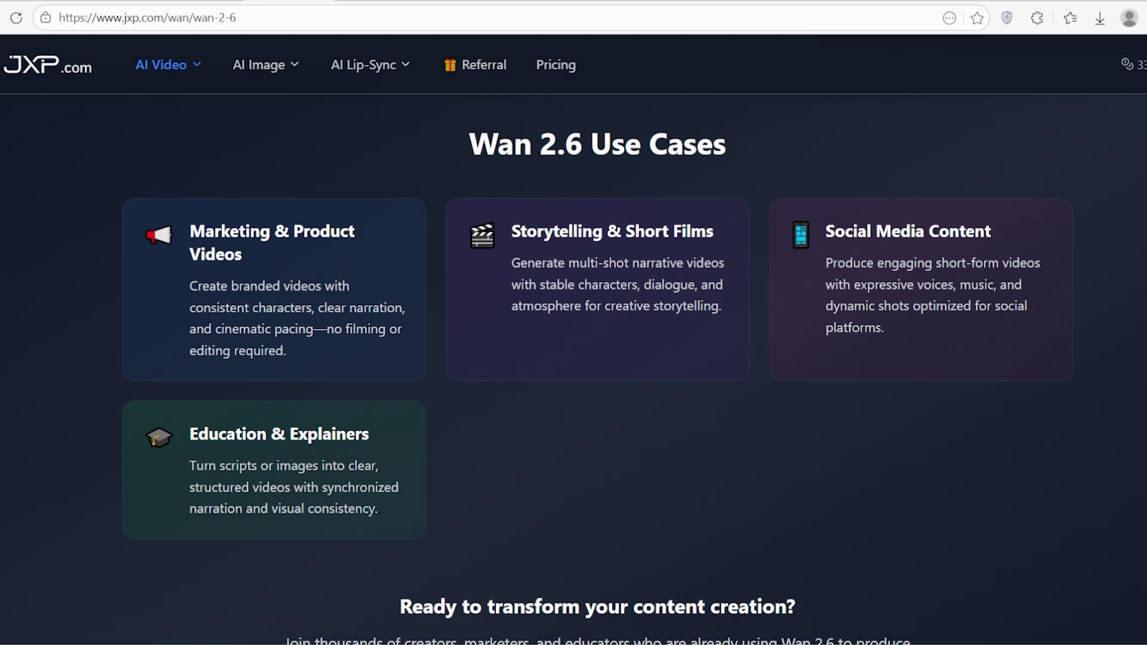
pyautogui.scroll(1, 573, 370)
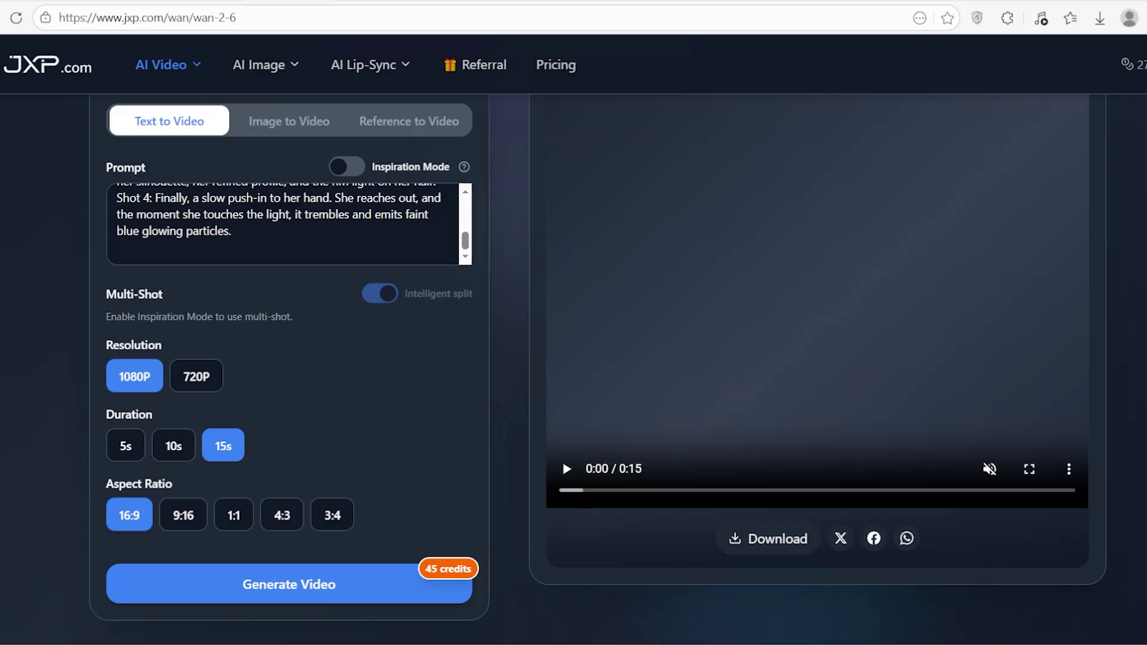
pyautogui.scroll(4, 502, 418)
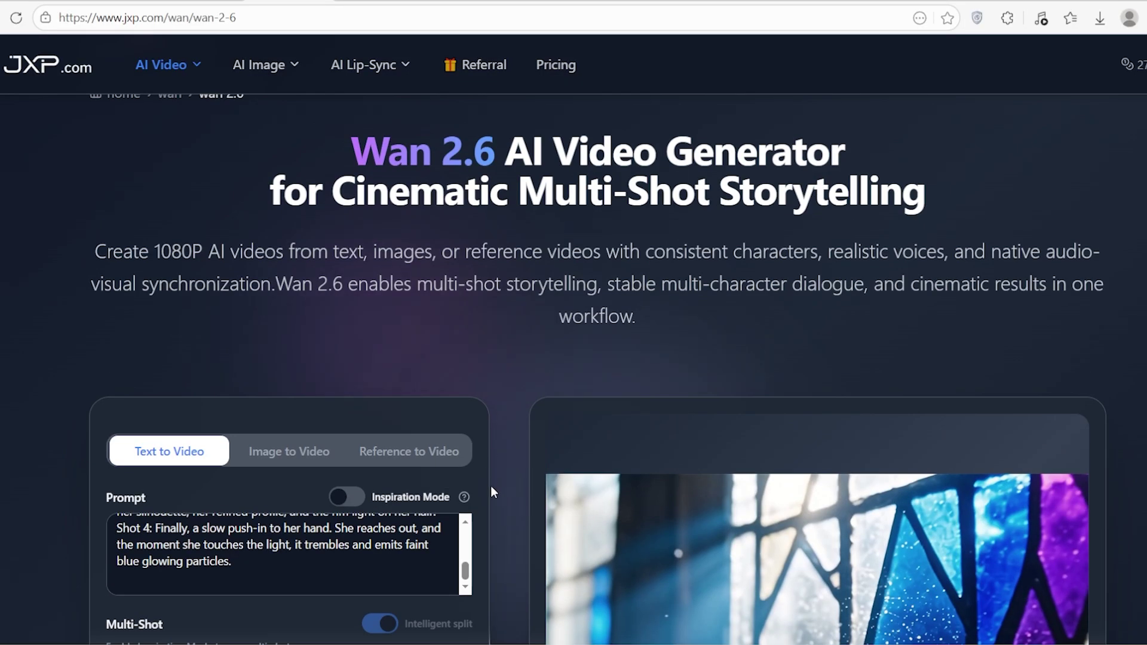
pyautogui.scroll(-2, 492, 491)
pyautogui.moveTo(465, 407); pyautogui.dragTo(478, 374)
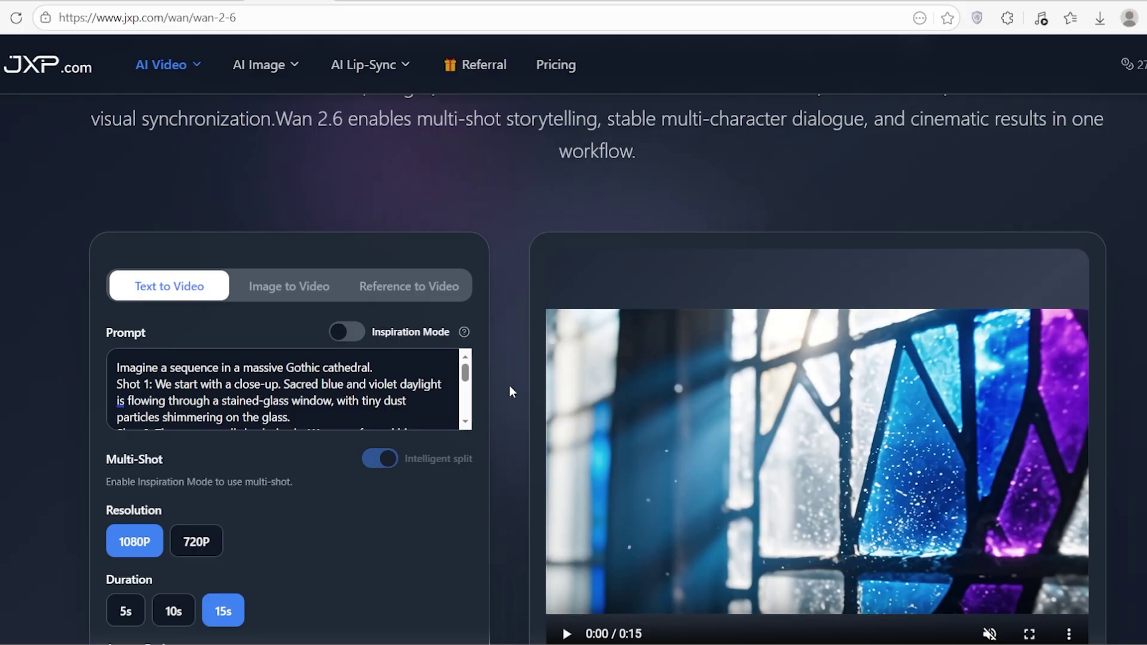
pyautogui.click(468, 421)
pyautogui.click(469, 422)
pyautogui.click(469, 423)
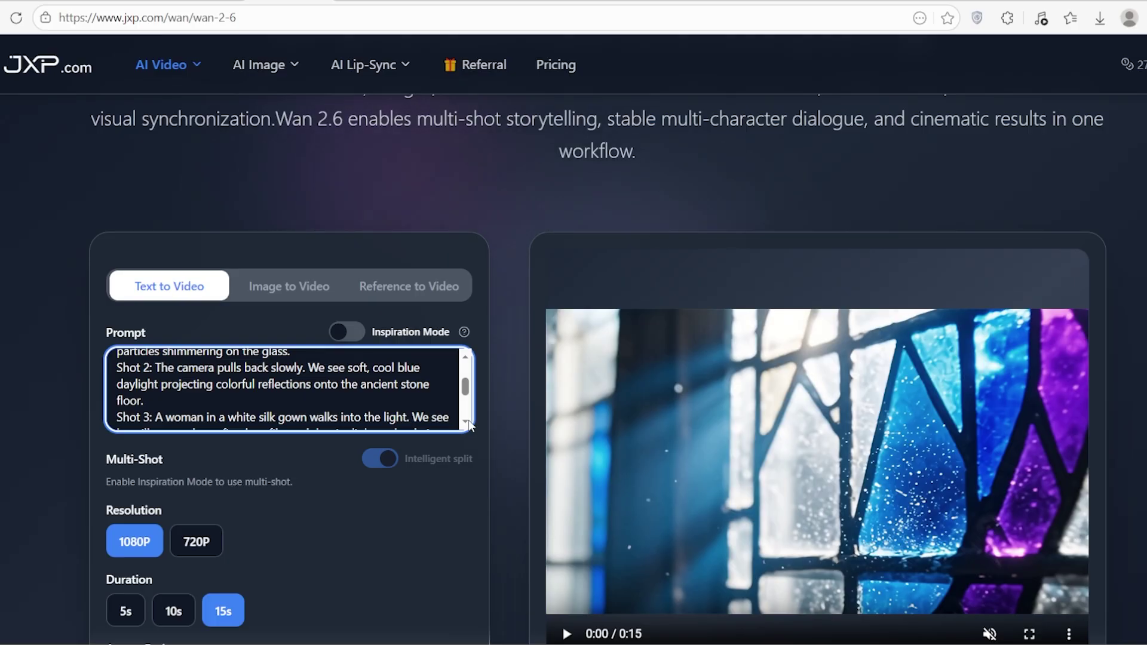
pyautogui.scroll(-3, 470, 425)
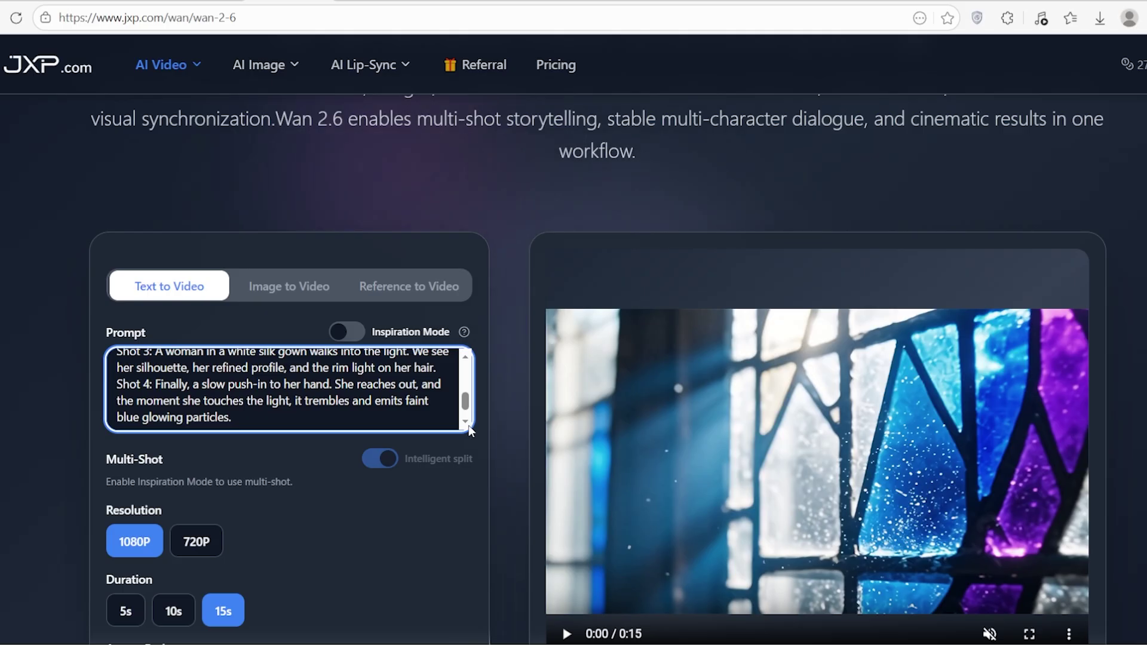
pyautogui.click(465, 423)
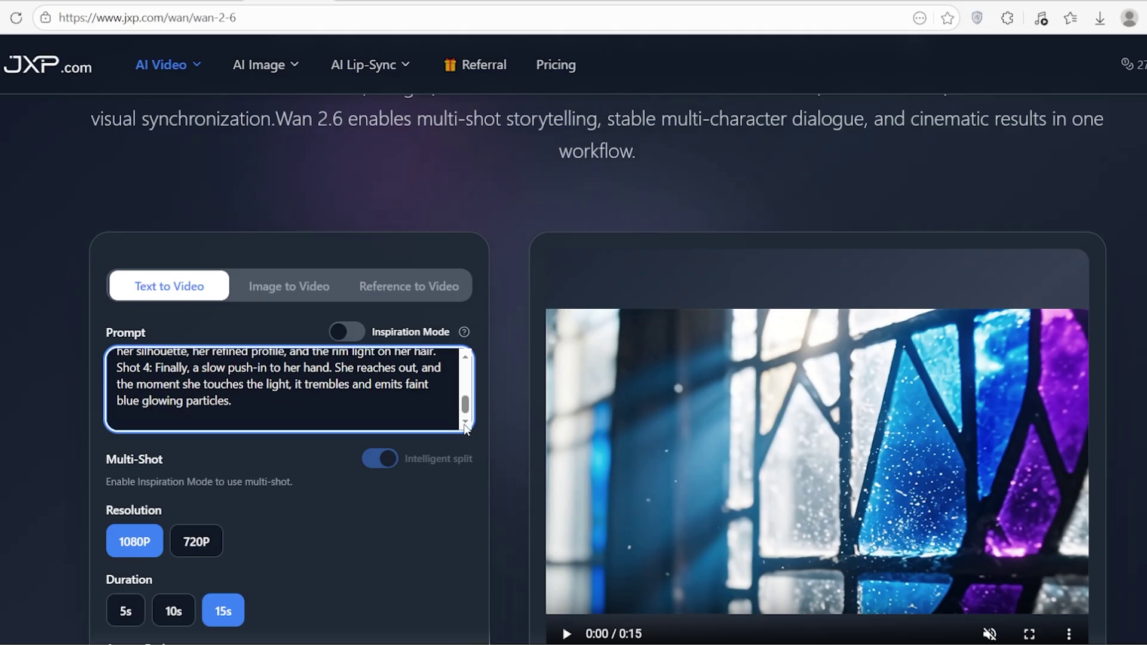
# Play the generated 15-second cathedral video and pause it at 0:09.
pyautogui.scroll(2, 469, 374)
pyautogui.scroll(-3, 776, 418)
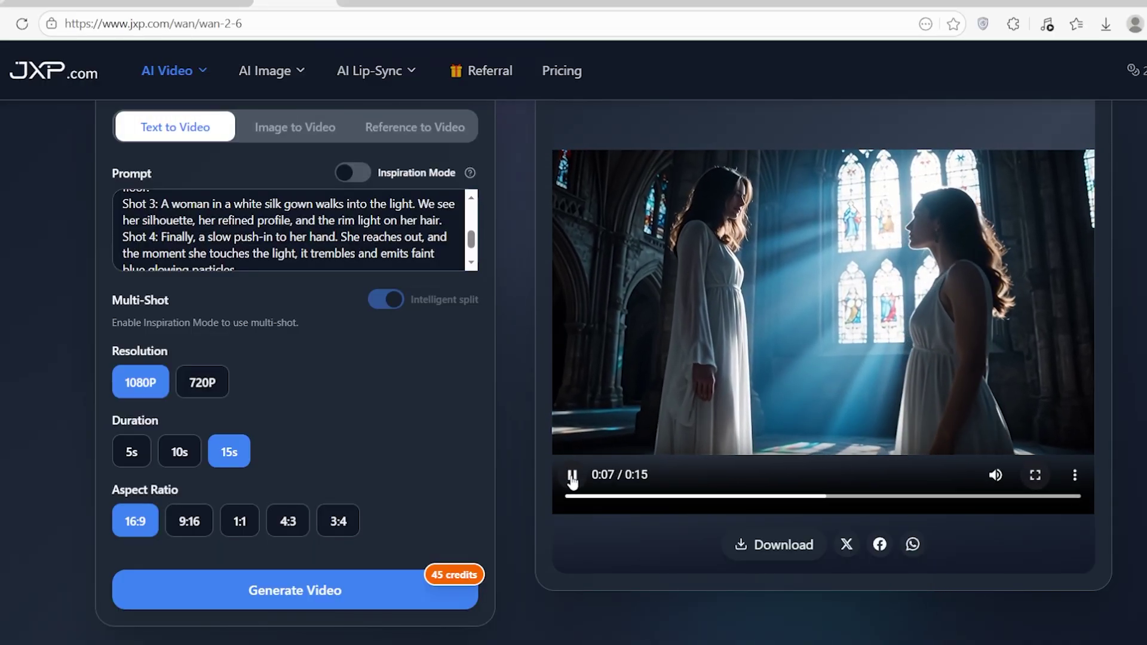
pyautogui.click(573, 476)
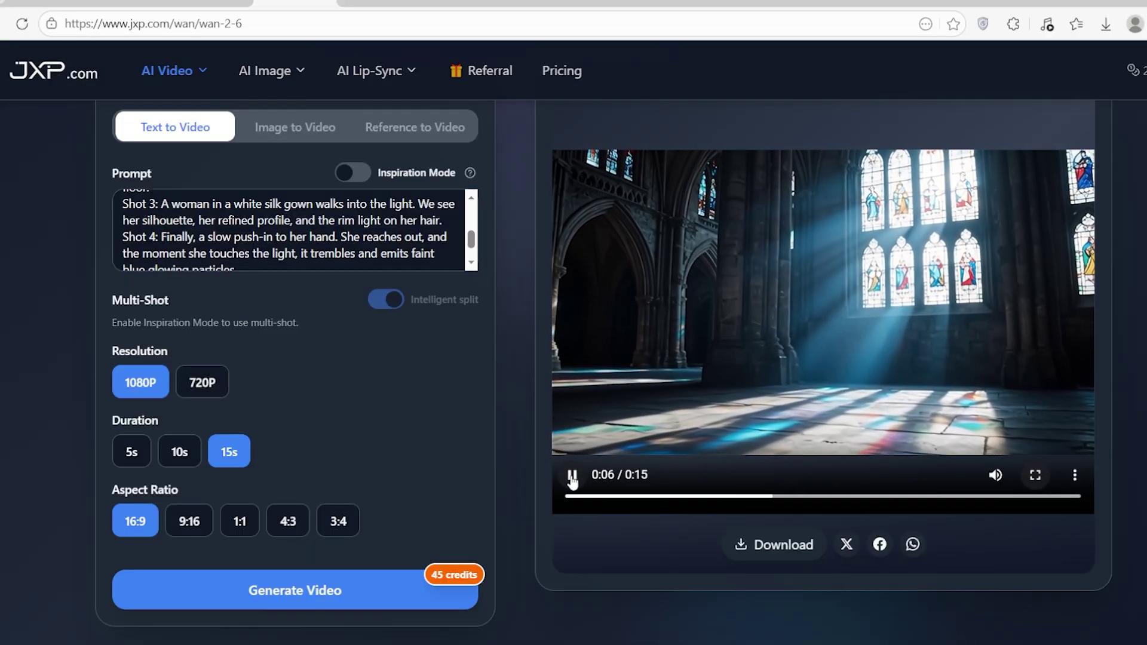
pyautogui.click(572, 476)
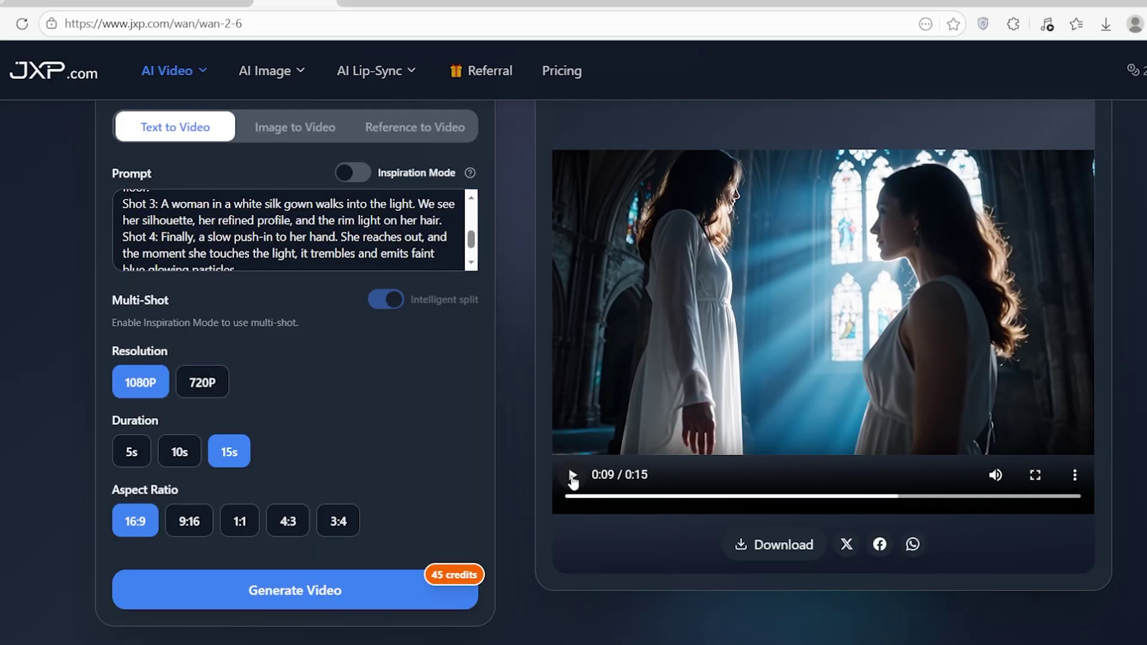
# Scroll past How to Use Wan 2.6 to the Explore Wan2.6 showcase grid.
pyautogui.scroll(-5, 681, 445)
pyautogui.scroll(-5, 1005, 404)
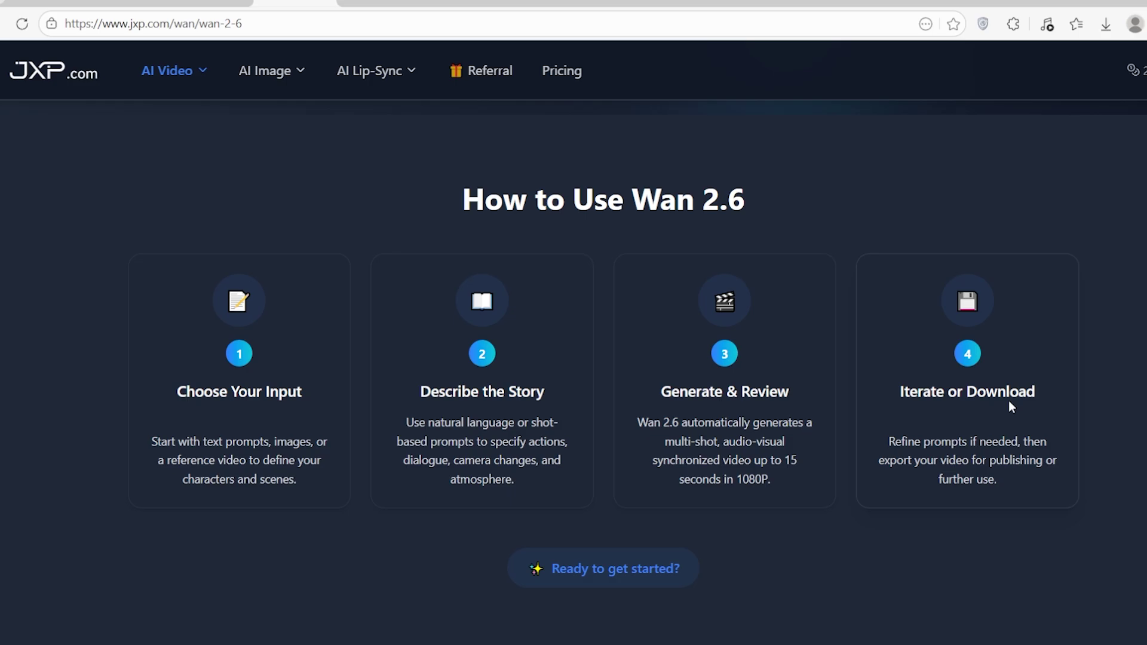
pyautogui.scroll(-5, 1014, 406)
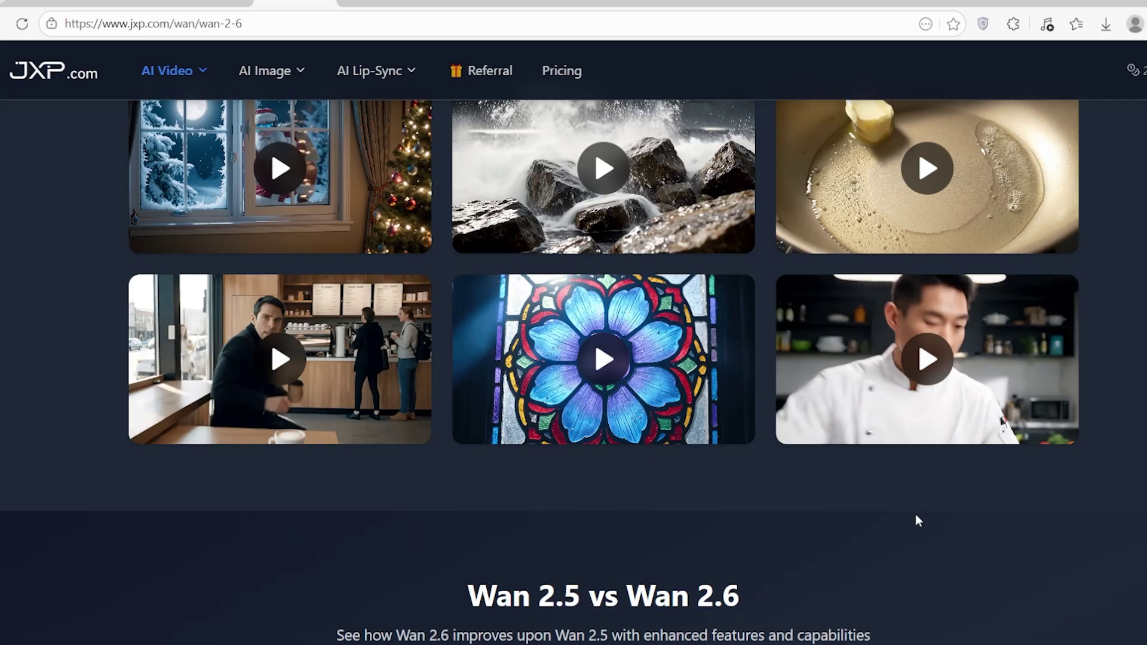
# Preview the Wan 2.6 showcase thumbnails before heading back to the jxp.com homepage.
pyautogui.scroll(2, 776, 524)
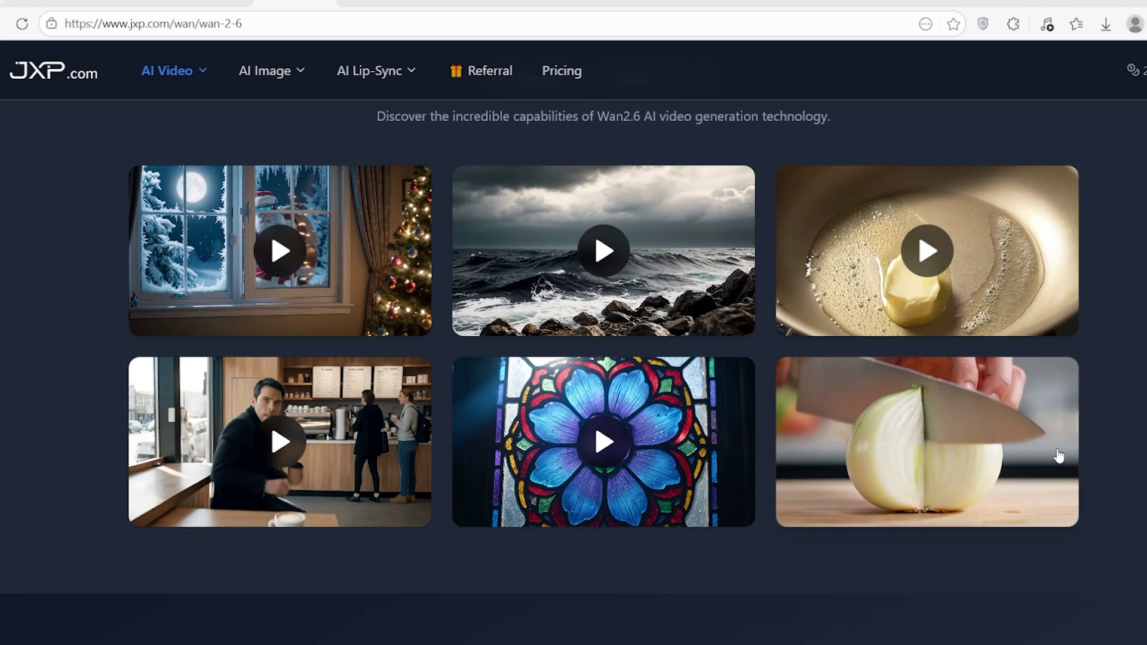
pyautogui.moveTo(976, 215)
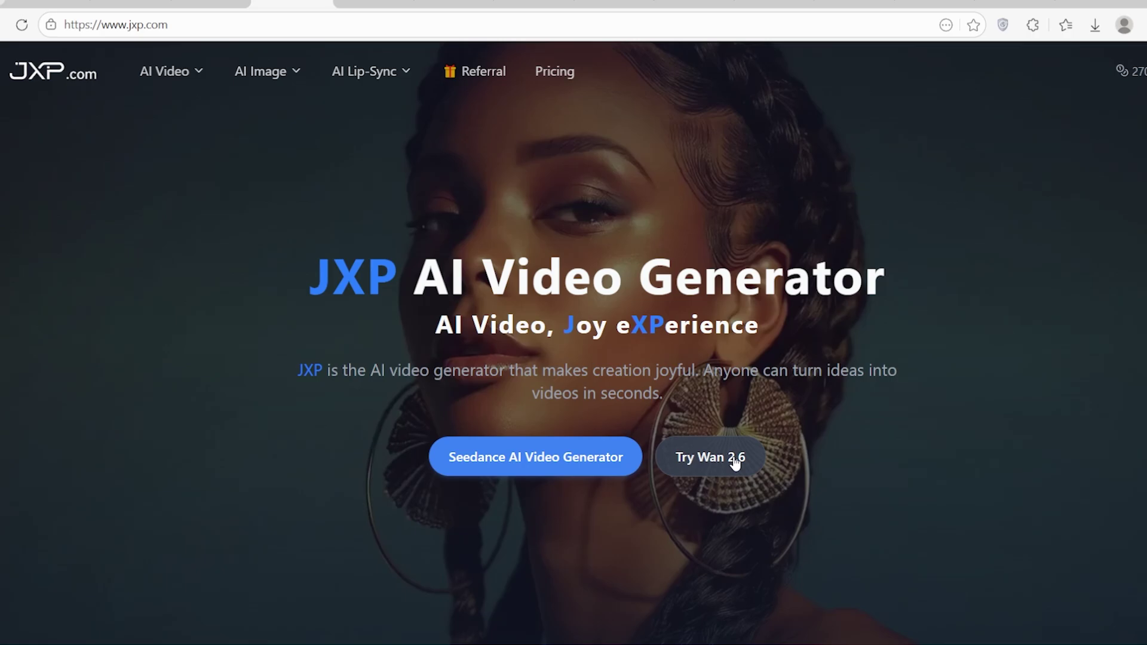
pyautogui.click(735, 462)
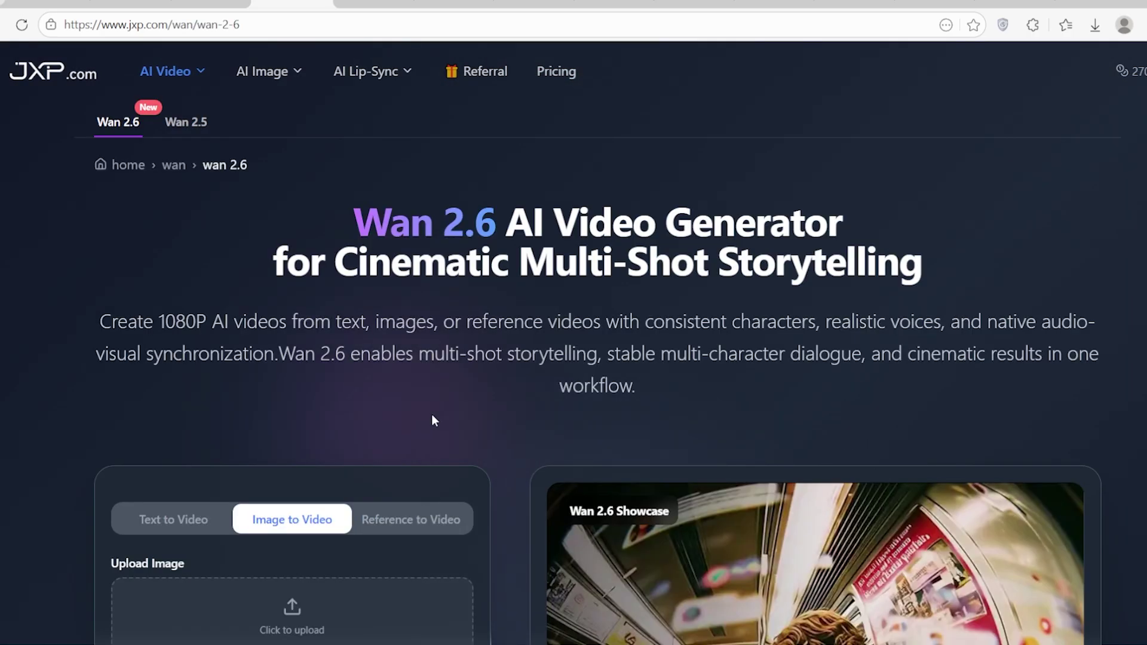
pyautogui.scroll(-4, 432, 420)
pyautogui.click(399, 276)
pyautogui.scroll(-1, 503, 342)
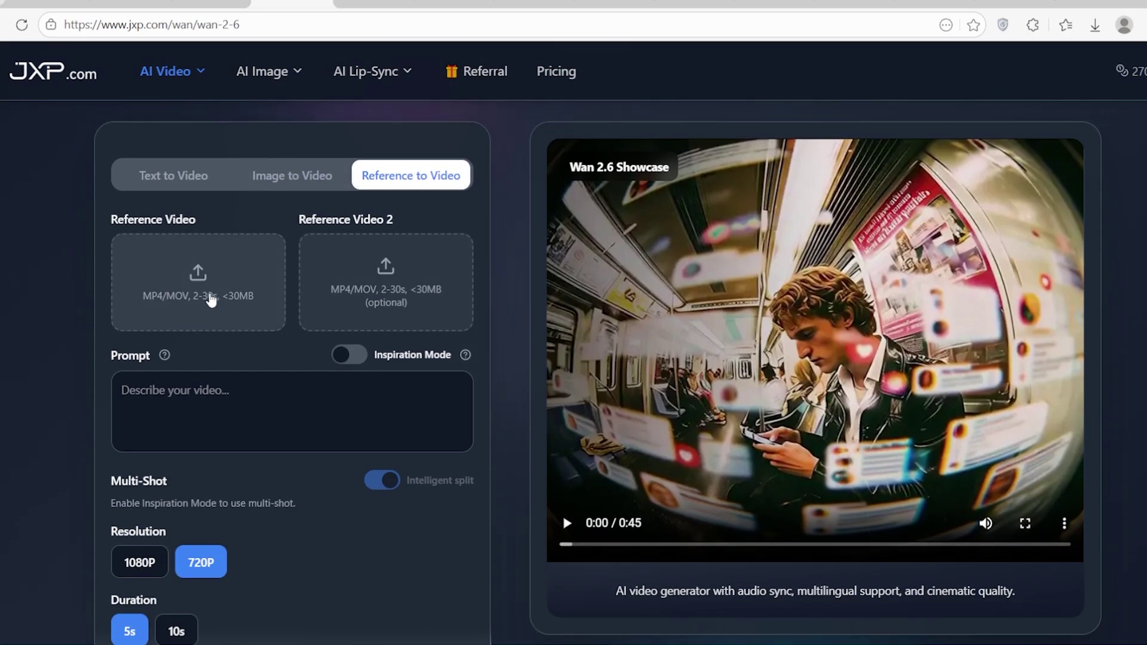
pyautogui.scroll(-4, 436, 299)
pyautogui.scroll(4, 436, 299)
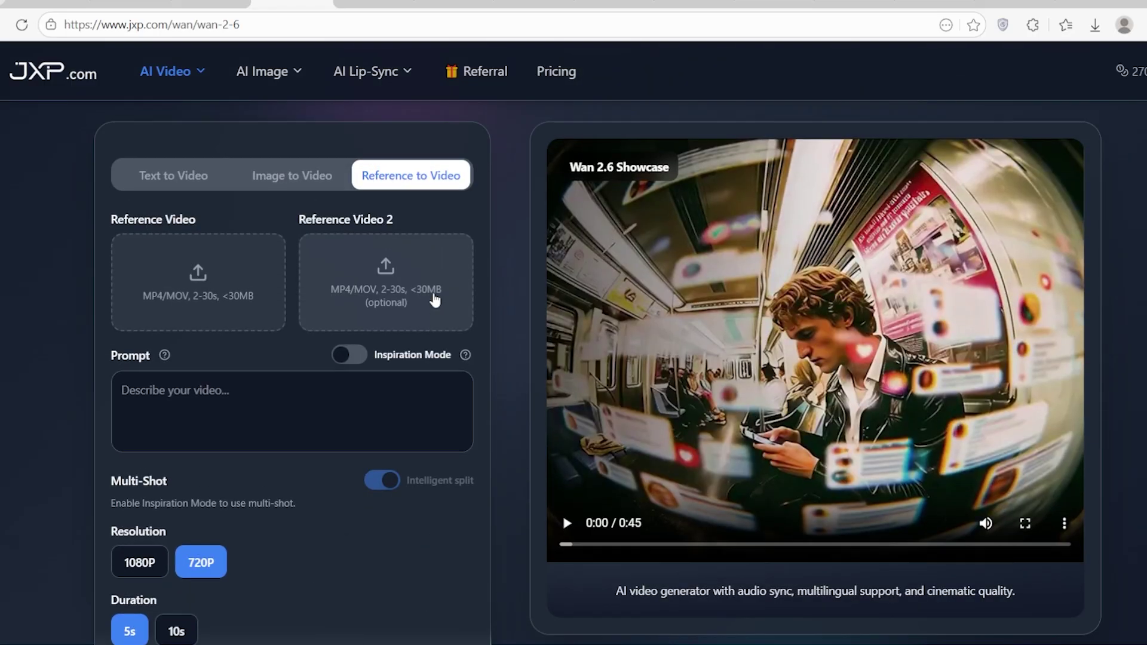
pyautogui.scroll(4, 429, 320)
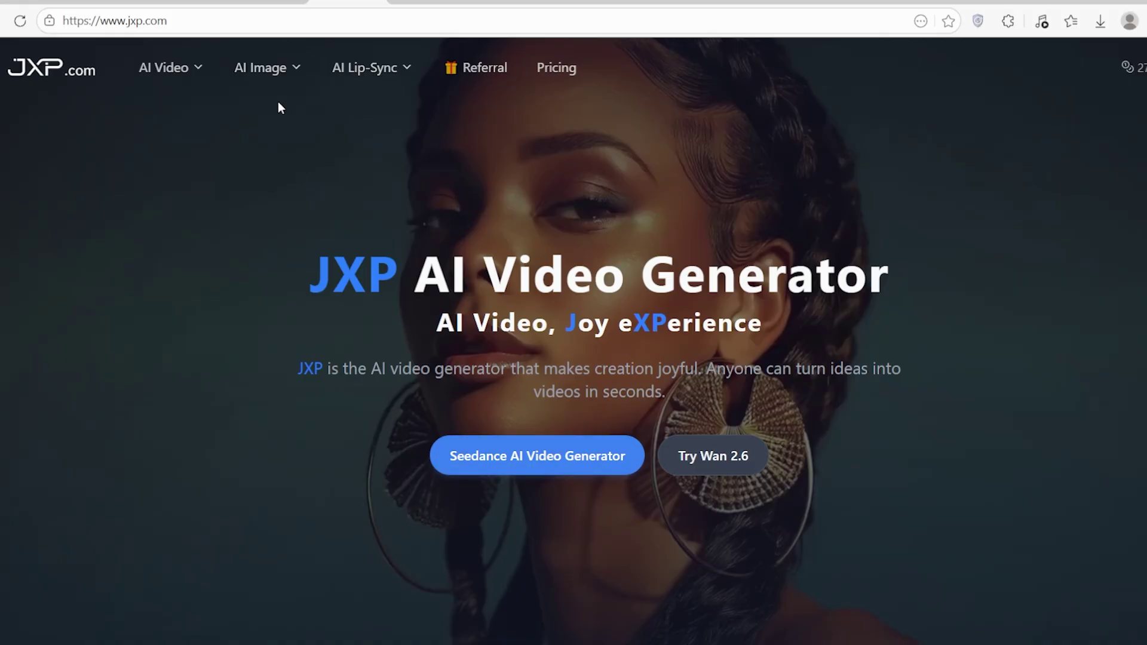
# Open the Veo 3.1 video generator from the AI Video menu and browse its page.
pyautogui.moveTo(203, 74)
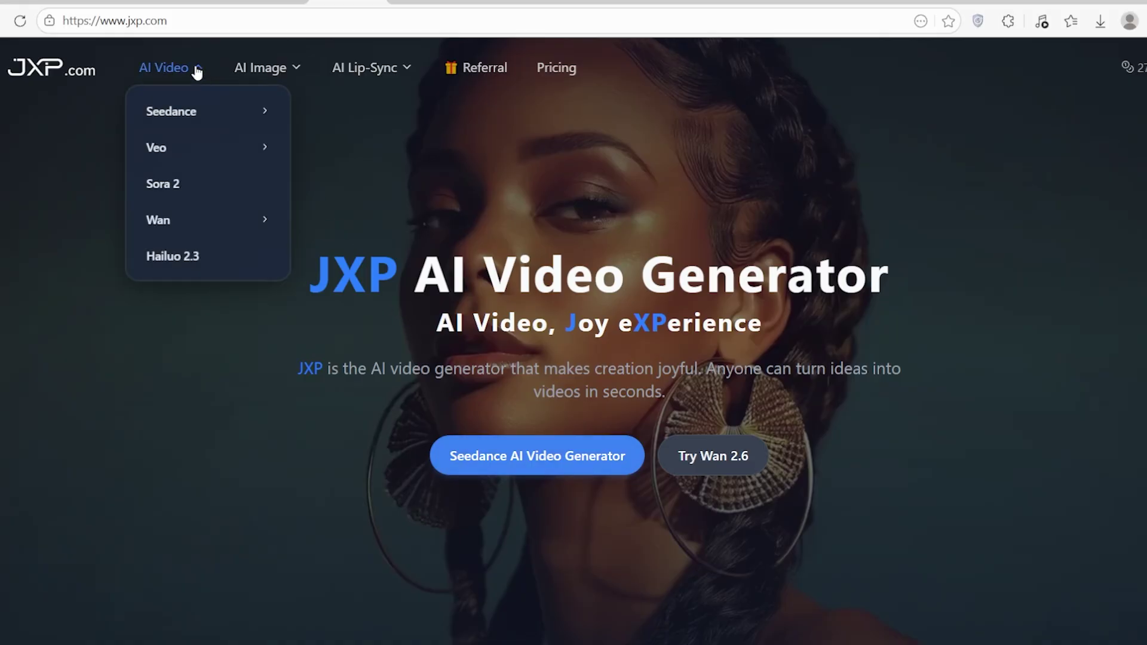
pyautogui.moveTo(170, 150)
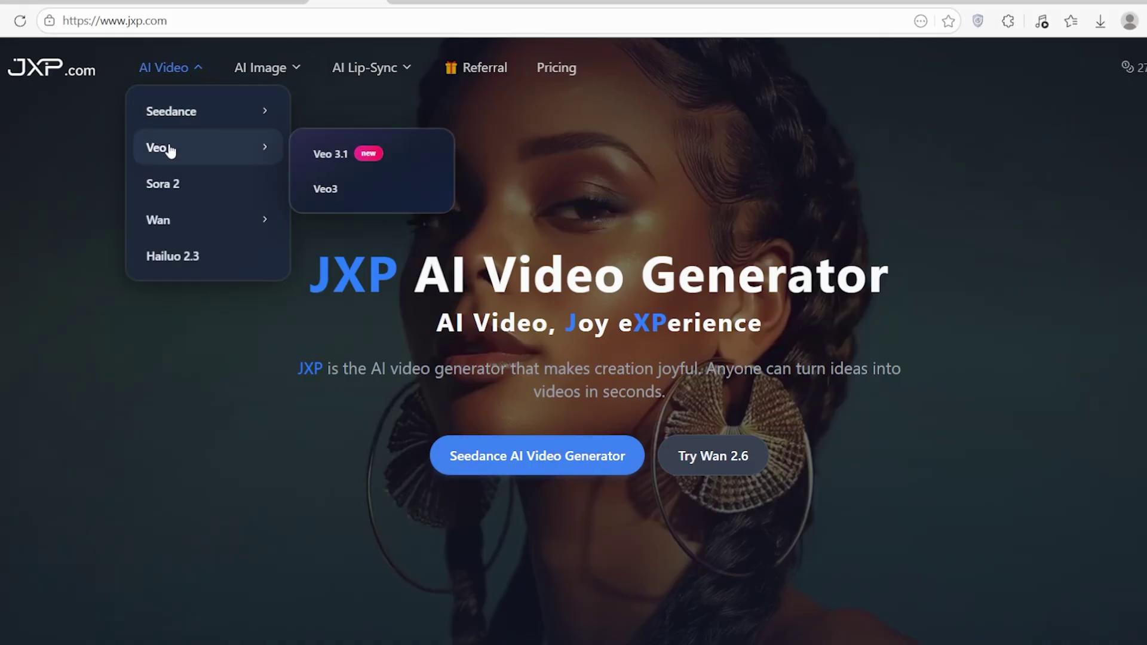
pyautogui.click(190, 148)
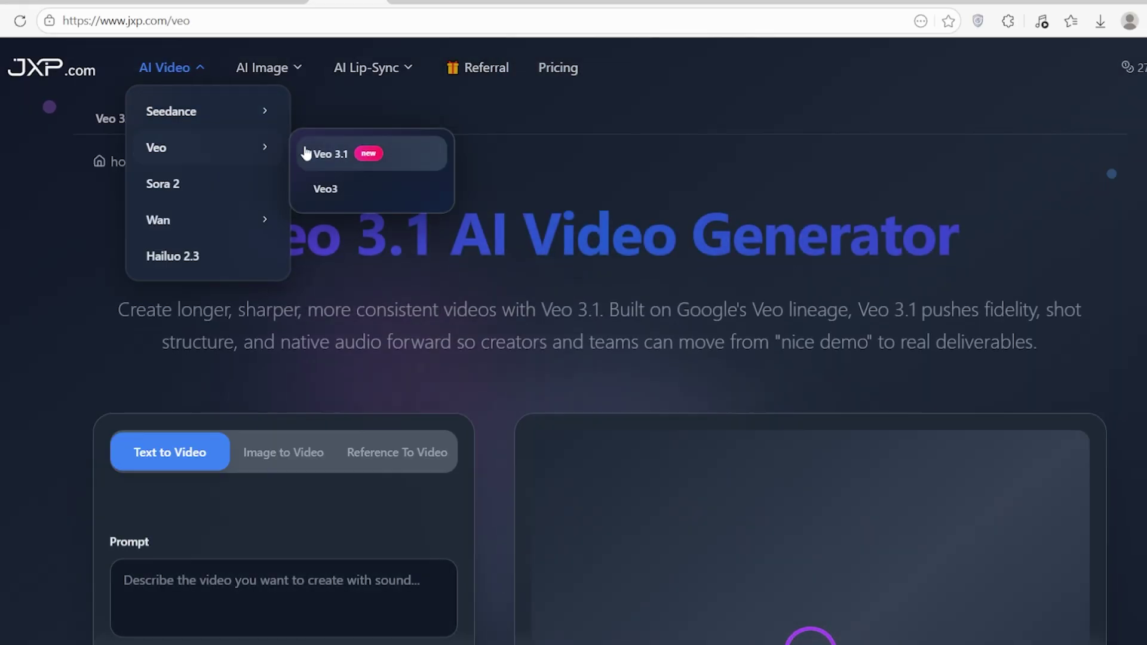
pyautogui.click(311, 154)
pyautogui.scroll(-4, 499, 299)
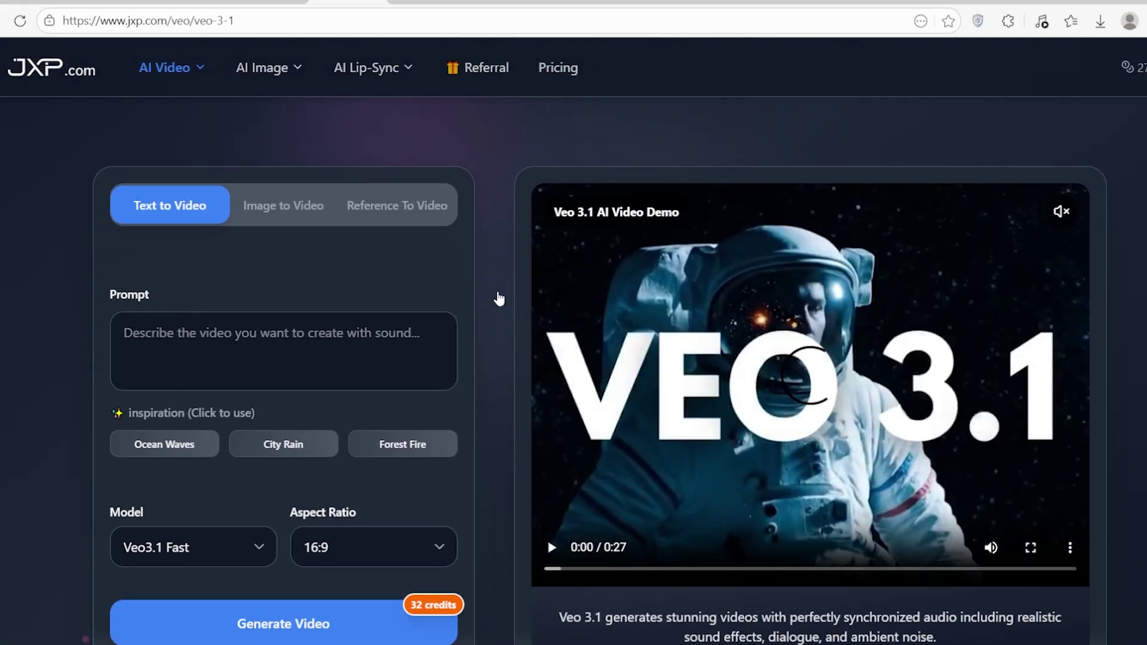
pyautogui.scroll(-4, 498, 298)
pyautogui.scroll(3, 1109, 456)
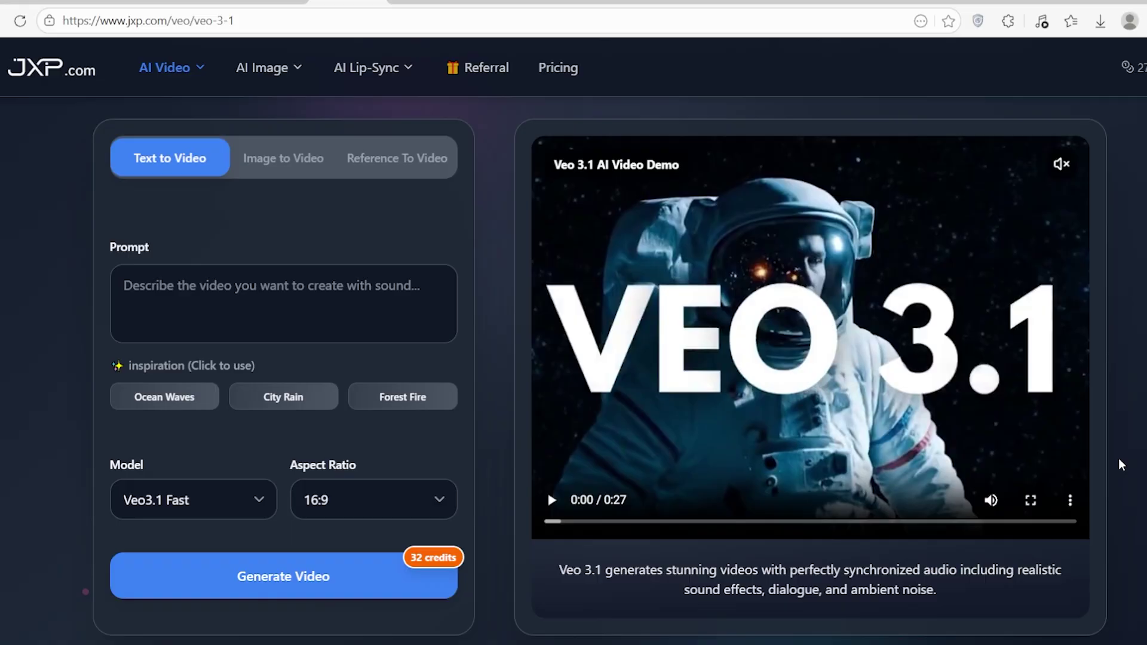
pyautogui.scroll(5, 1117, 460)
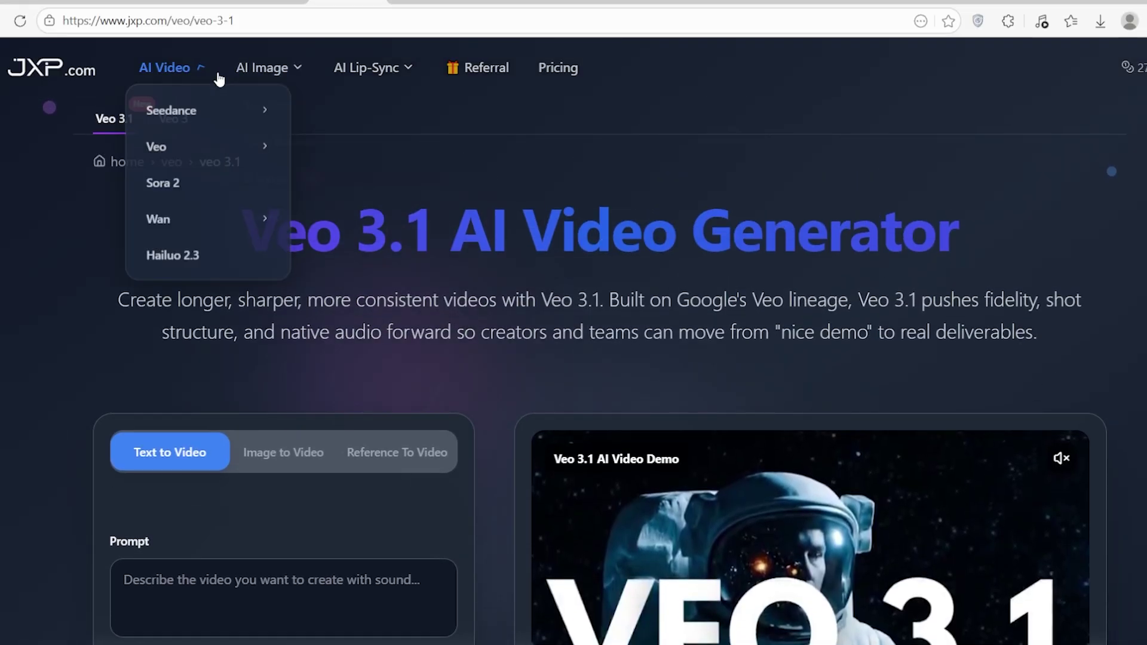
# Open the Z-Image AI Image Generator and look over its prompt form.
pyautogui.moveTo(245, 71)
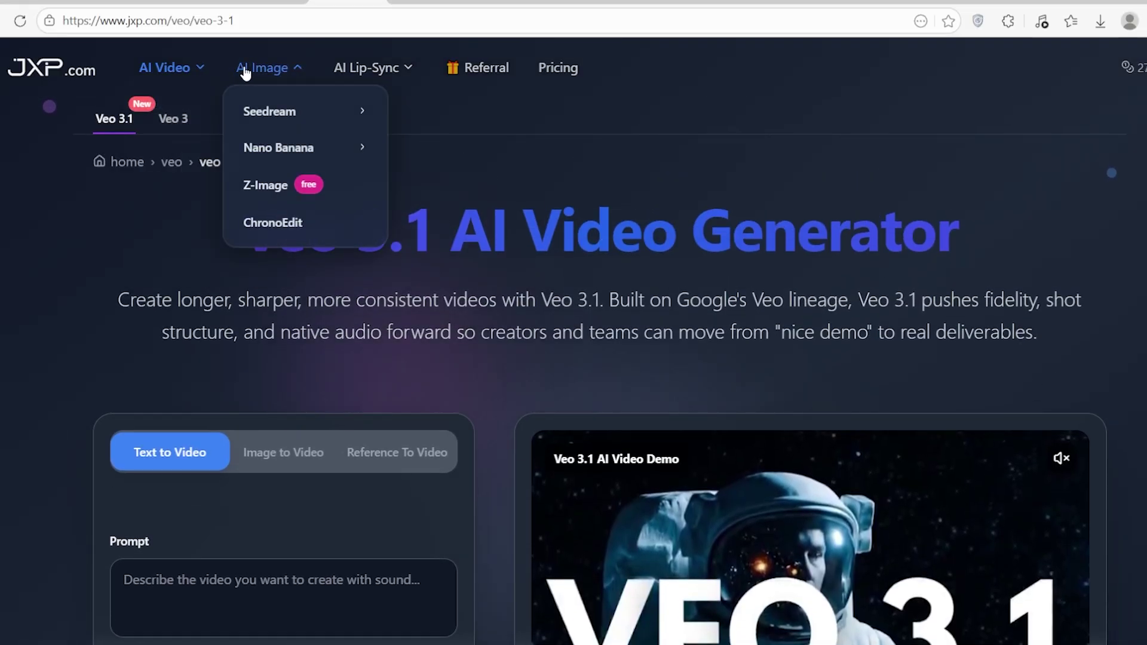
pyautogui.click(301, 197)
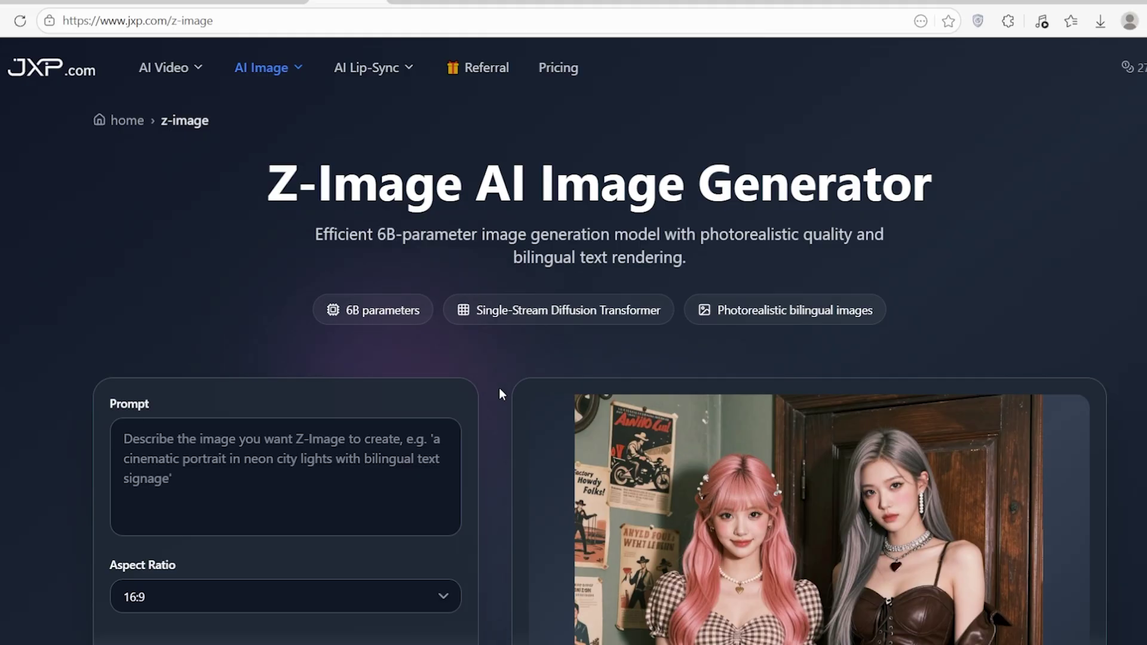
pyautogui.scroll(-3, 599, 340)
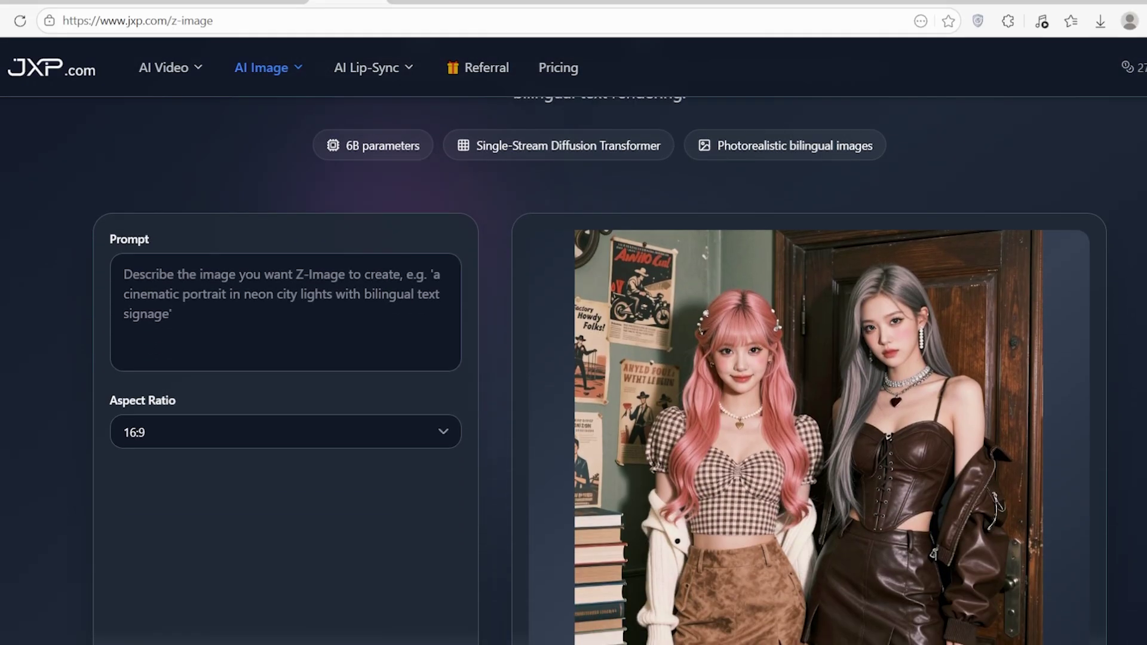
pyautogui.scroll(3, 599, 370)
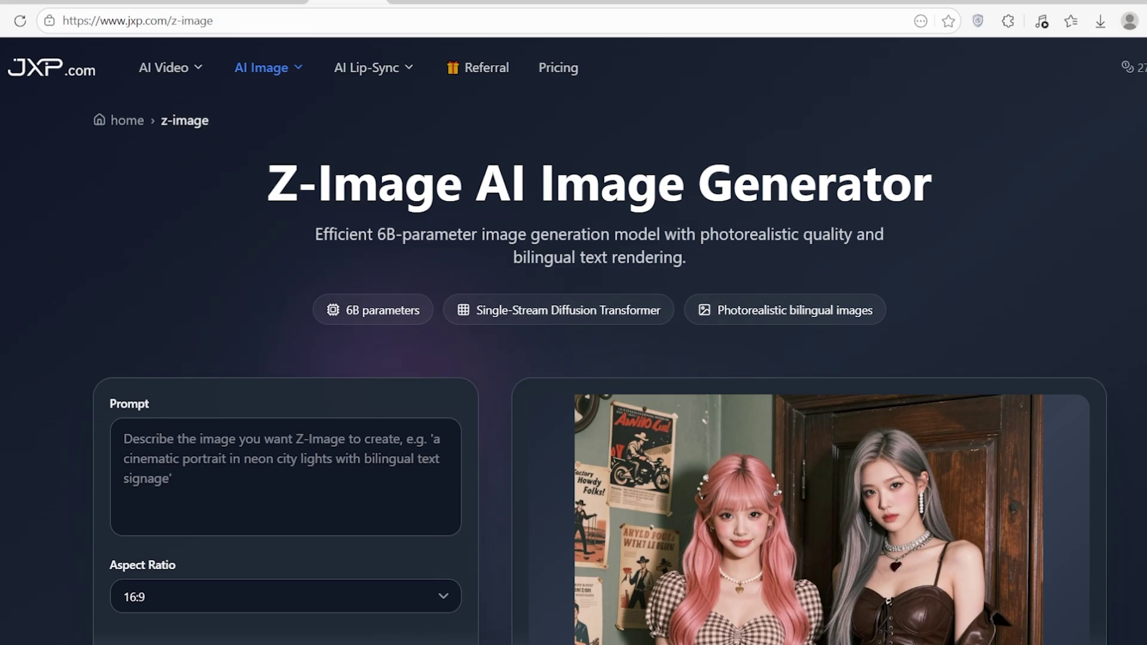
# Open InfiniteTalk AI lip-sync, review its form, and switch it to Video To Video mode.
pyautogui.moveTo(384, 70)
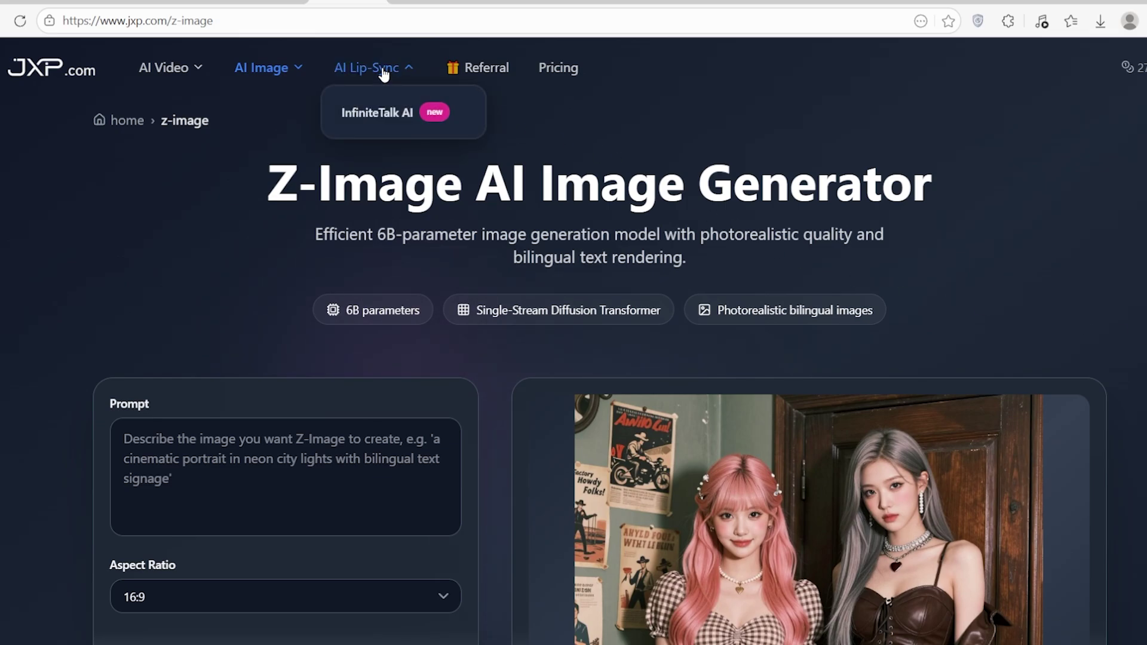
pyautogui.click(382, 118)
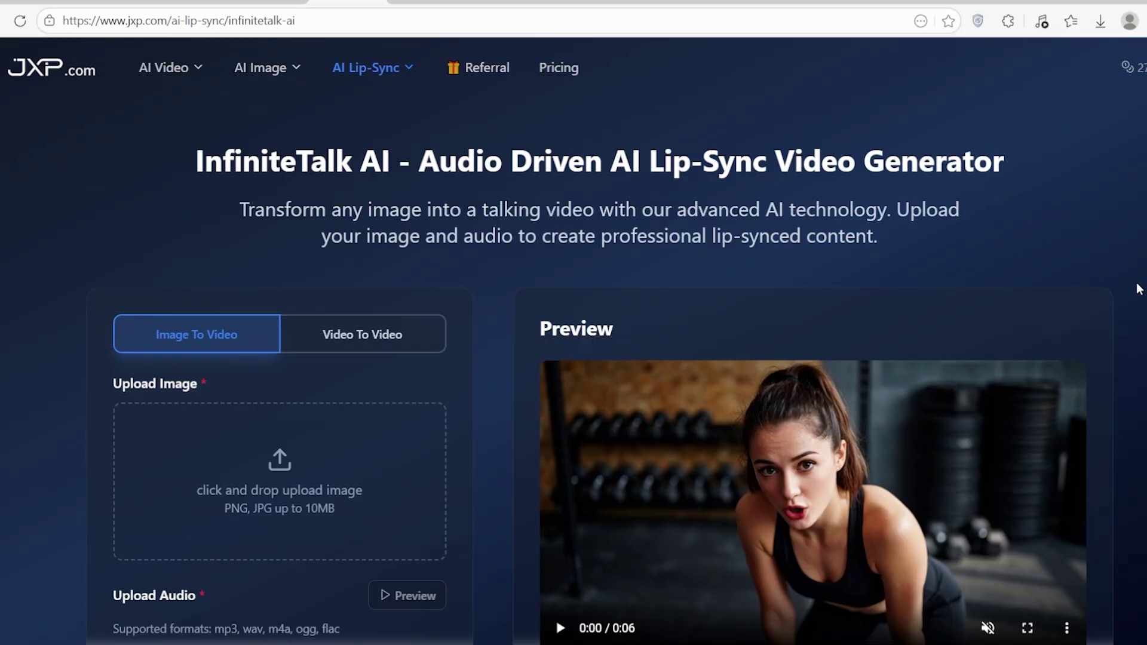
pyautogui.scroll(-3, 1138, 289)
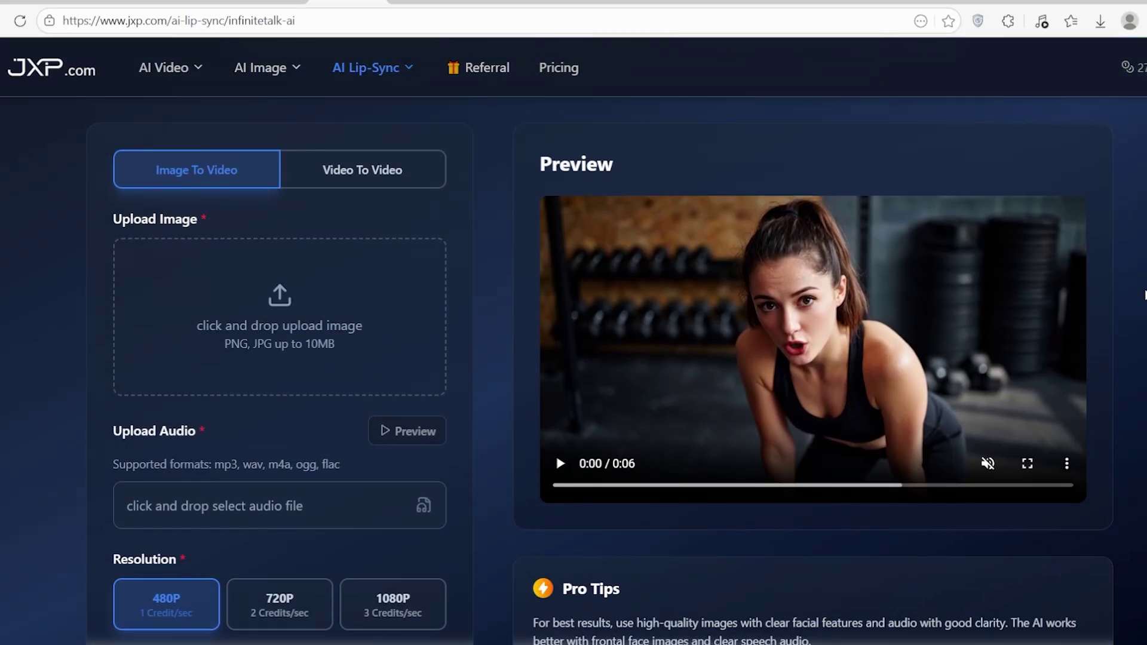
pyautogui.scroll(2, 1144, 293)
pyautogui.scroll(-3, 1143, 294)
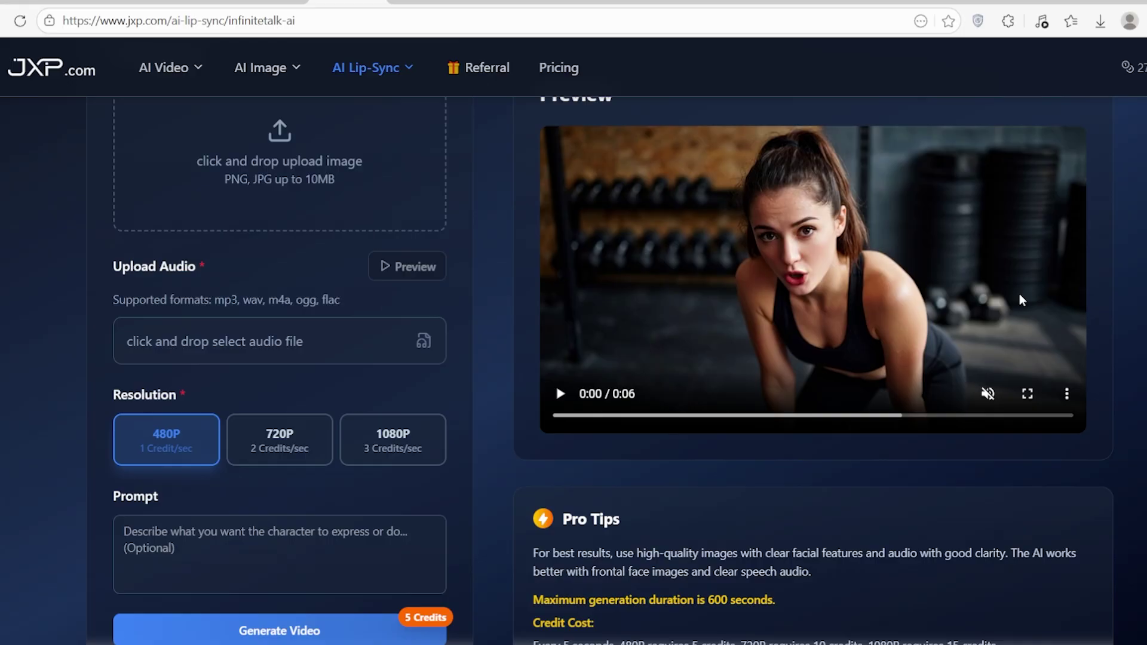
pyautogui.scroll(-3, 319, 454)
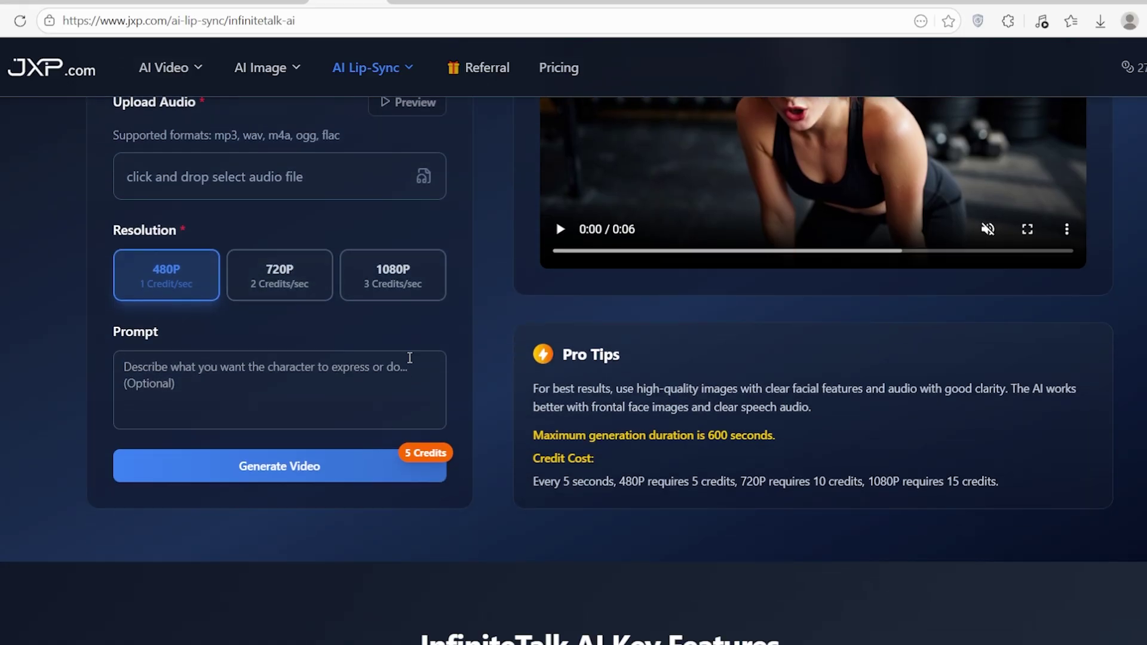
pyautogui.scroll(5, 352, 341)
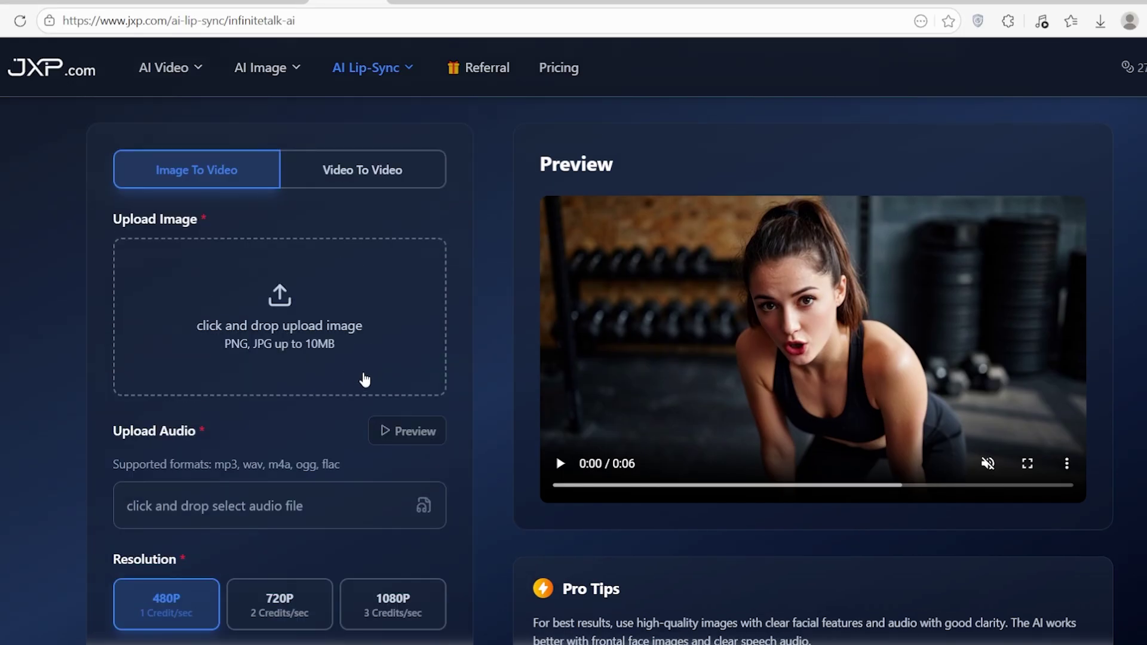
pyautogui.click(362, 169)
pyautogui.scroll(3, 448, 299)
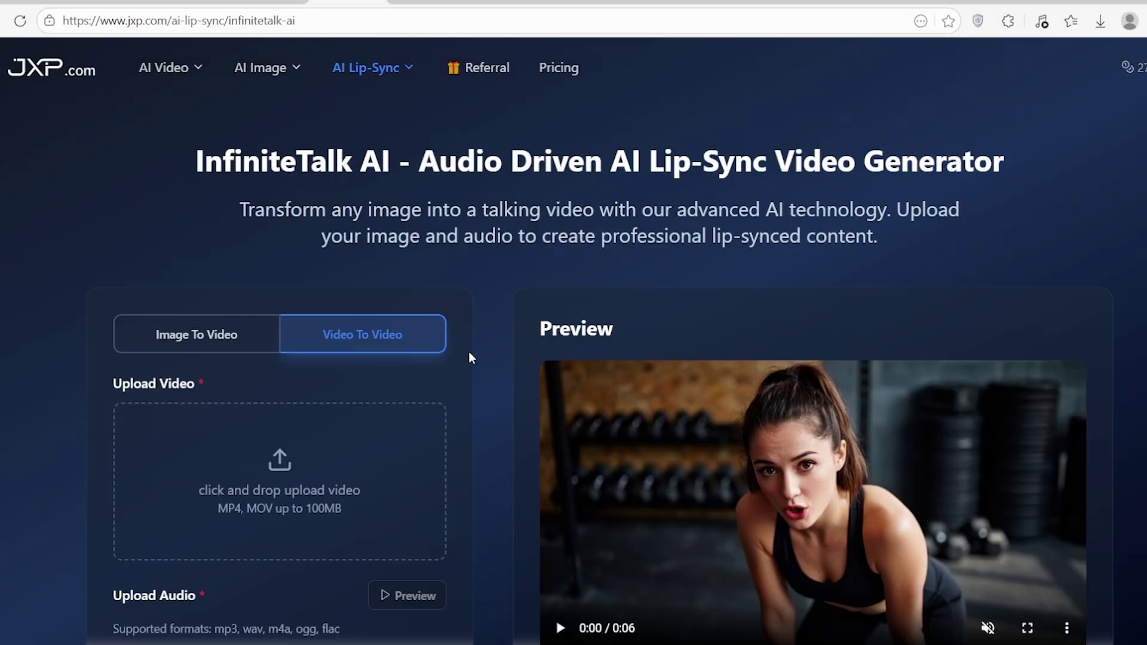
# Return to the JXP homepage and scroll to the tools grid listing Wan 2.6 and Veo 3.1.
pyautogui.moveTo(277, 70)
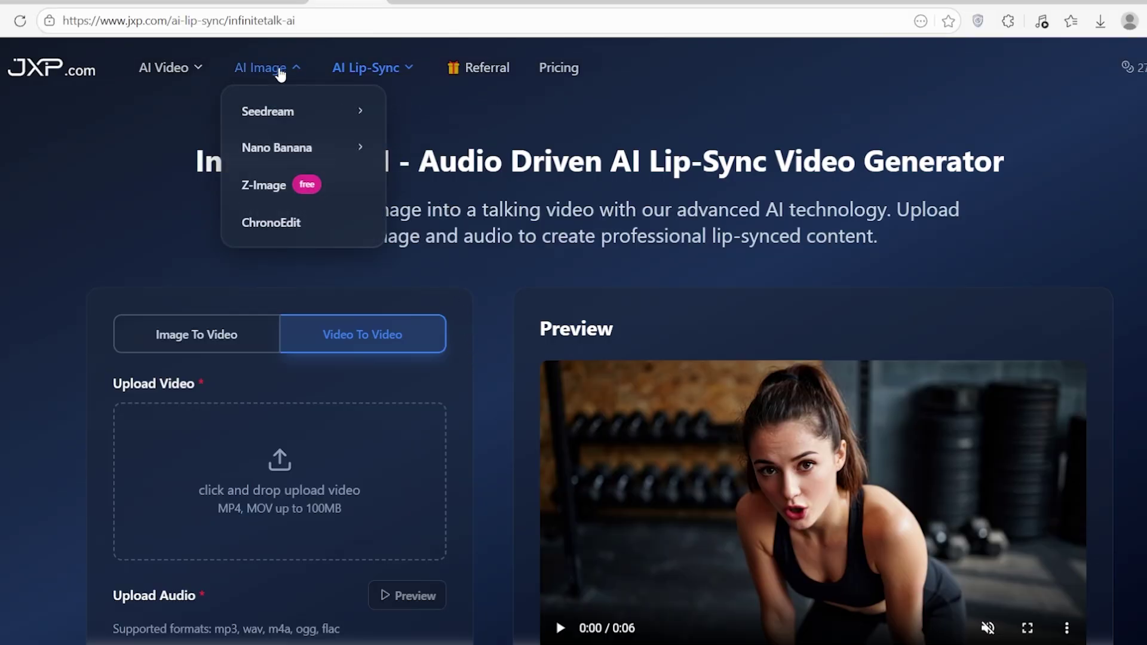
pyautogui.moveTo(365, 73)
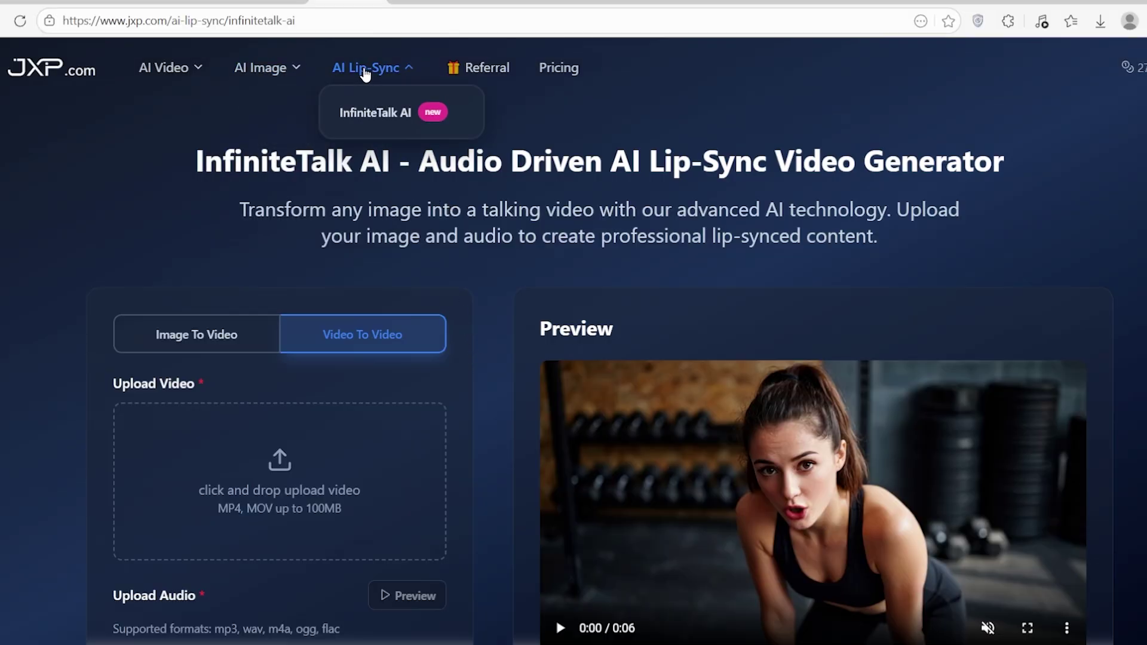
pyautogui.moveTo(170, 71)
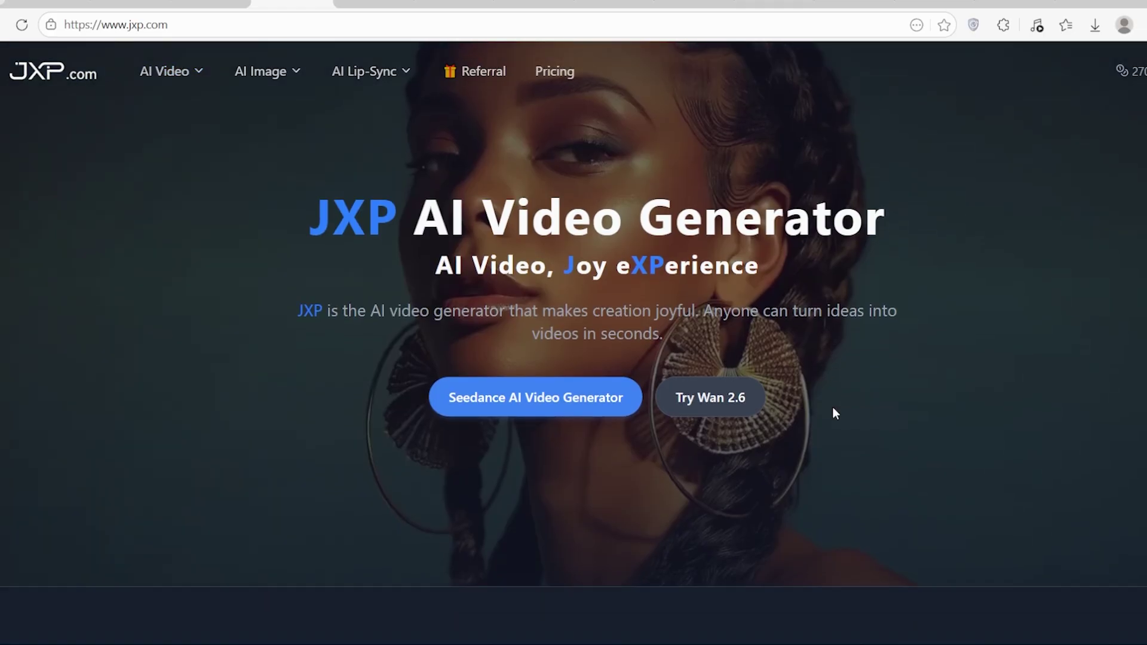
pyautogui.scroll(-5, 833, 407)
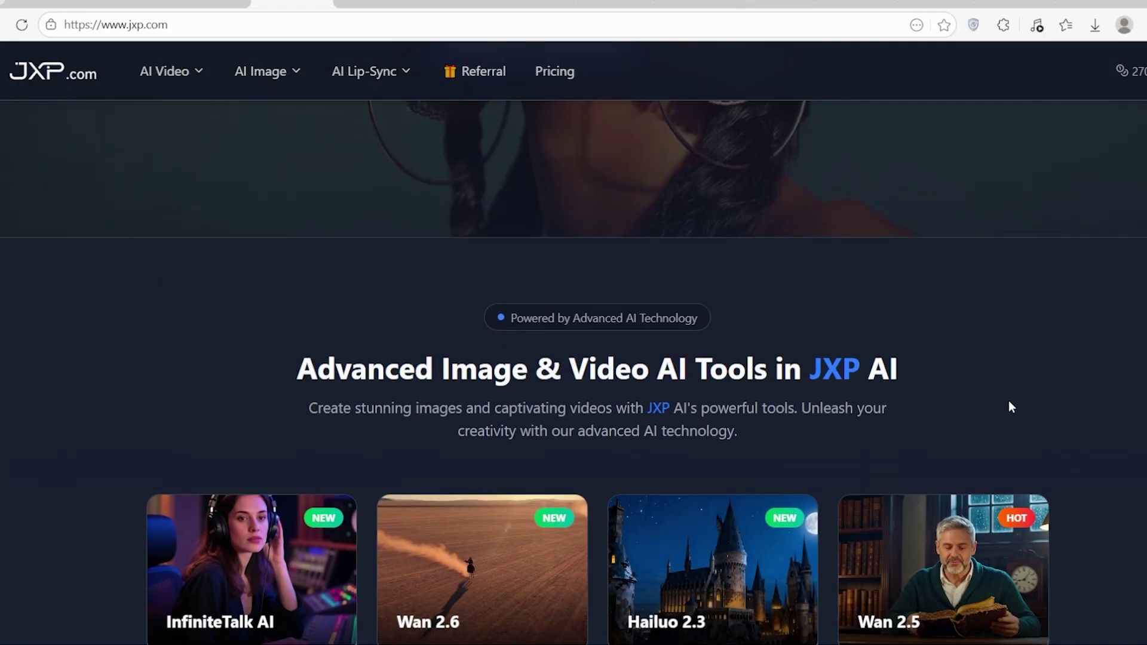
pyautogui.scroll(-5, 1015, 405)
pyautogui.scroll(1, 1129, 408)
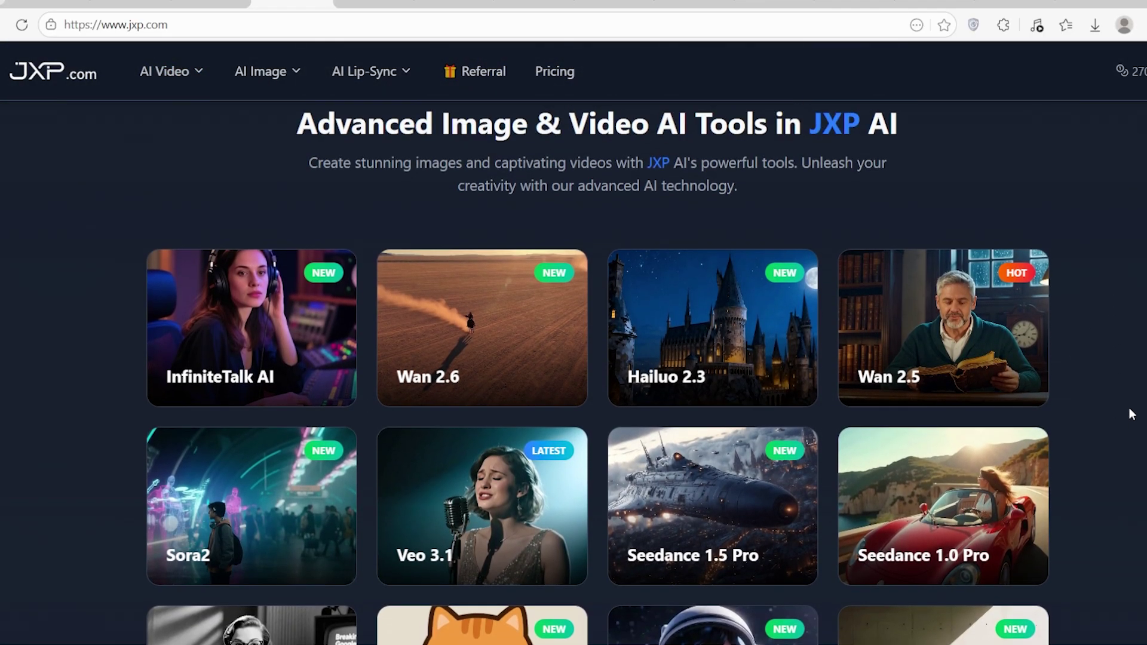